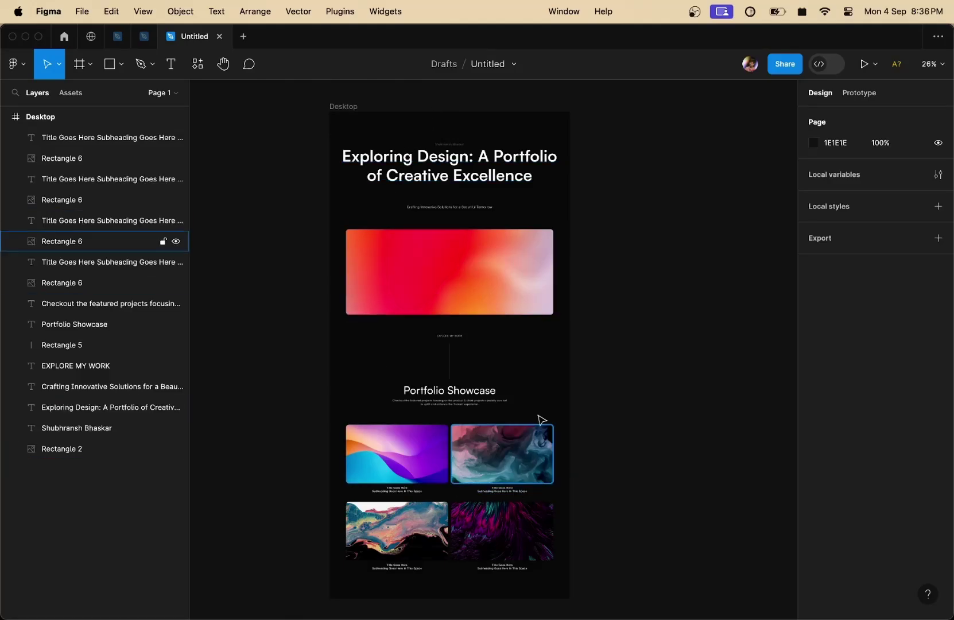
Glance at the Framer project, then return to the Figma portfolio design.
mouse_move(376, 617)
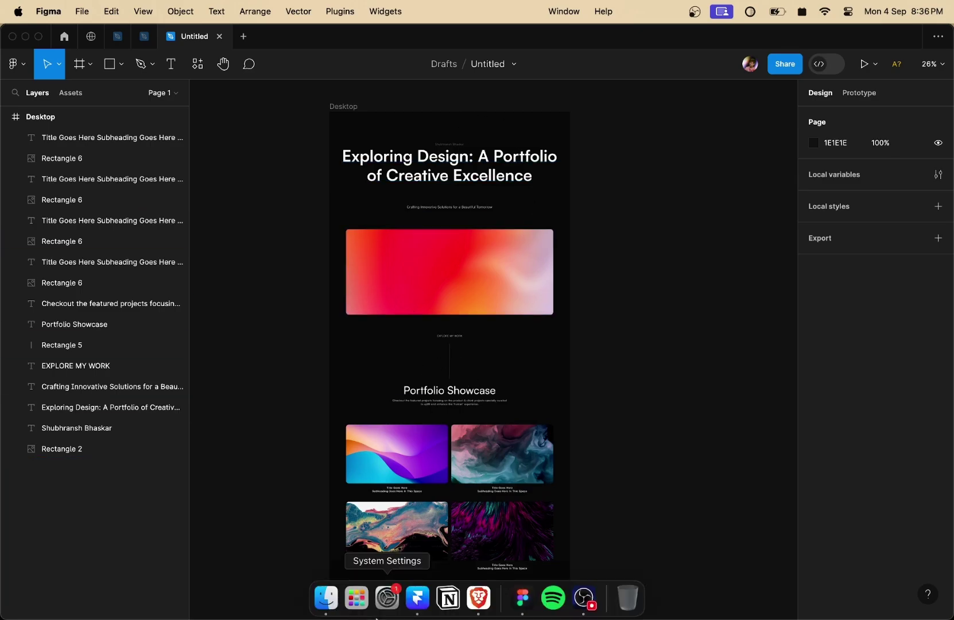
click(418, 598)
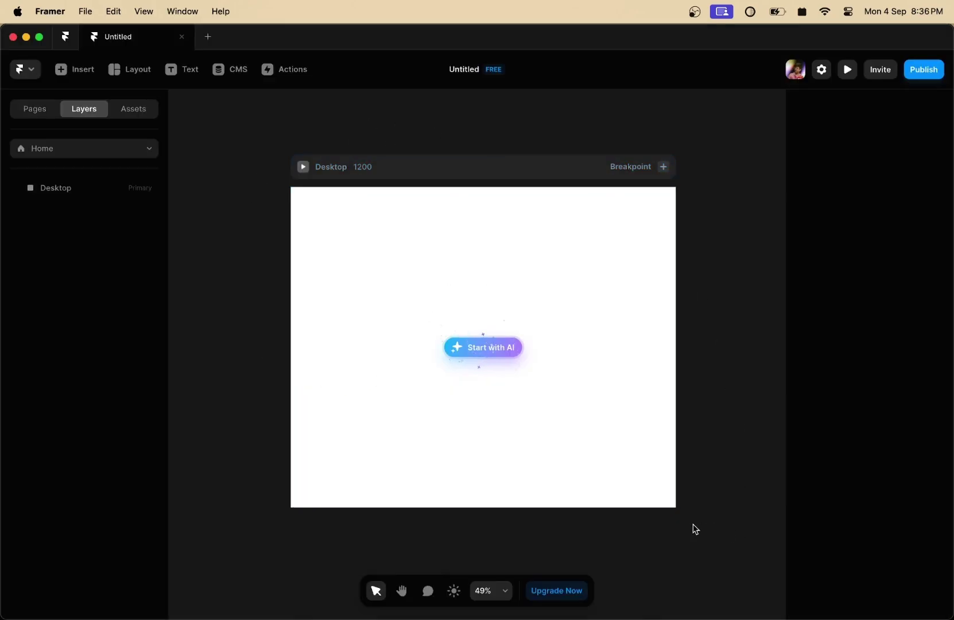
mouse_move(552, 600)
click(522, 598)
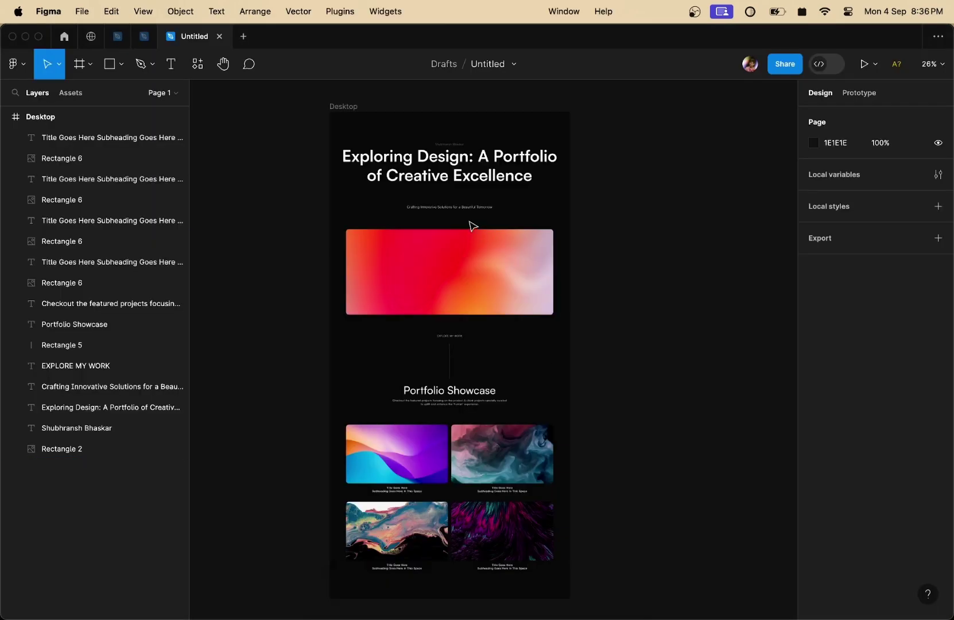
scroll(450, 152, up, 5)
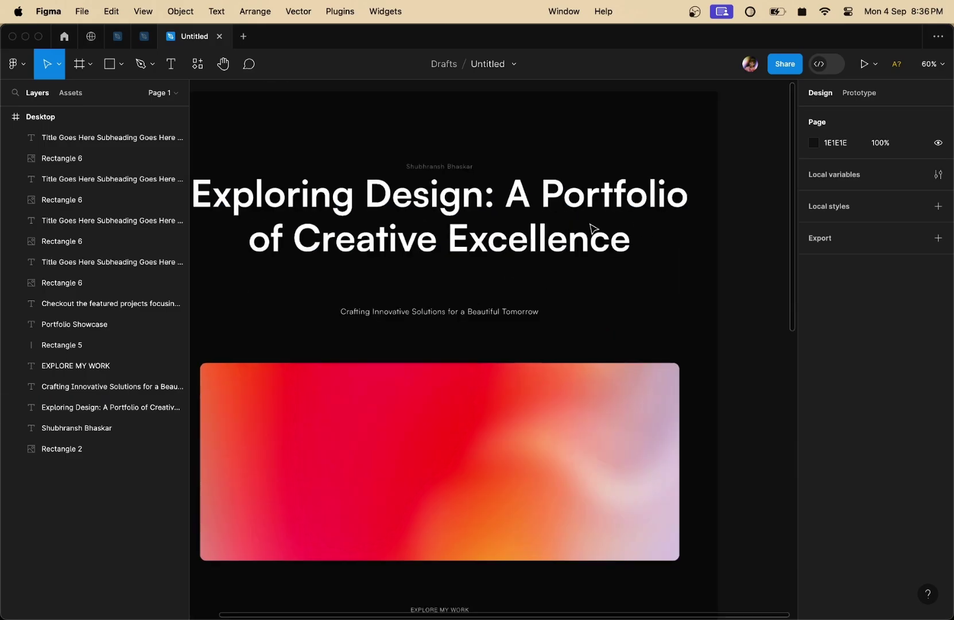
Select the hero's heading, name line, Crafting Innovative Solutions subtitle and gradient image in turn to inspect them.
click(482, 207)
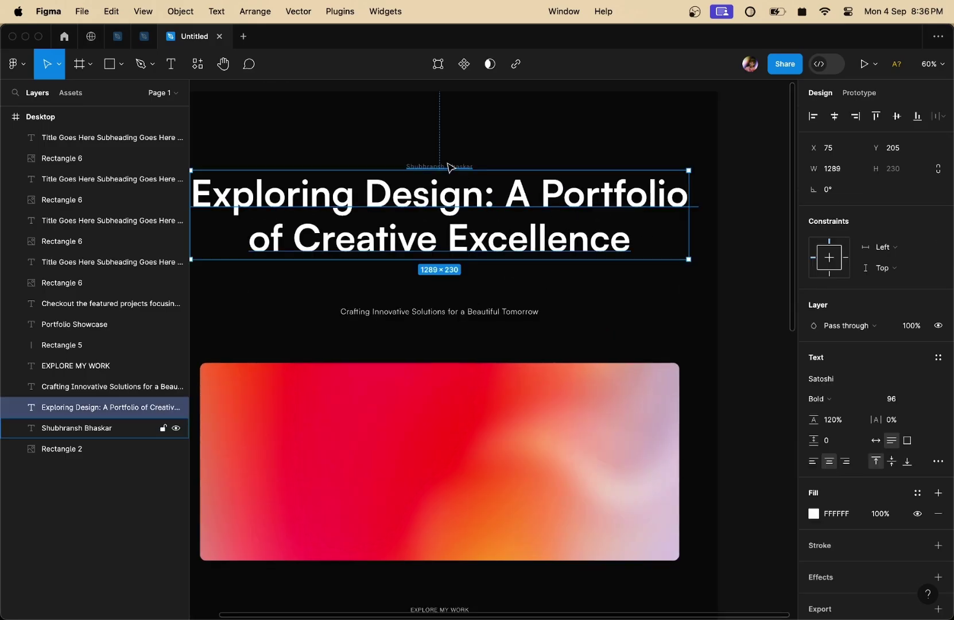
click(439, 167)
click(453, 314)
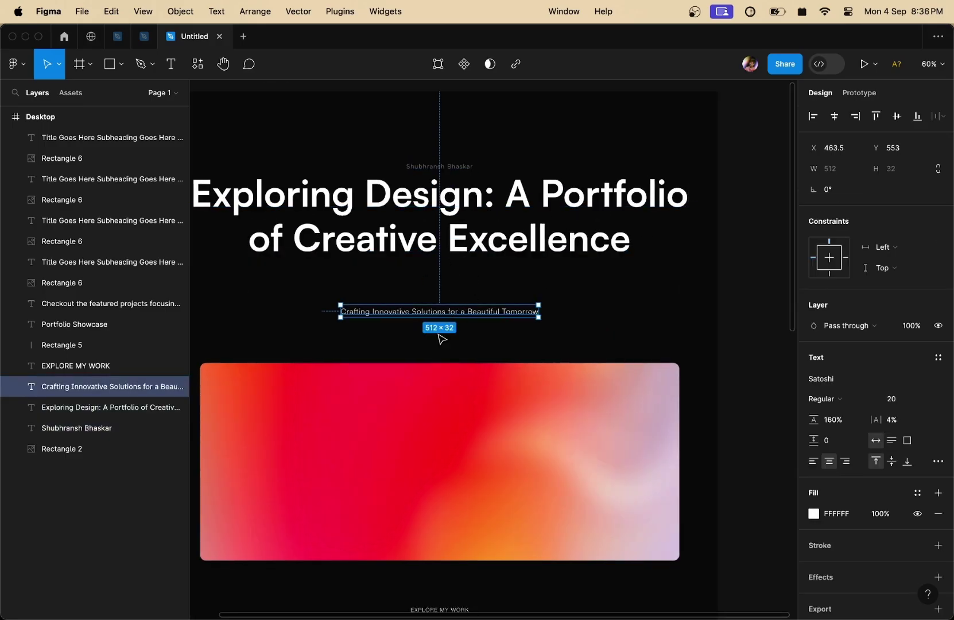
scroll(504, 309, down, 5)
click(508, 301)
Inspect each of the four project images further down, then clear the selection.
scroll(509, 292, down, 7)
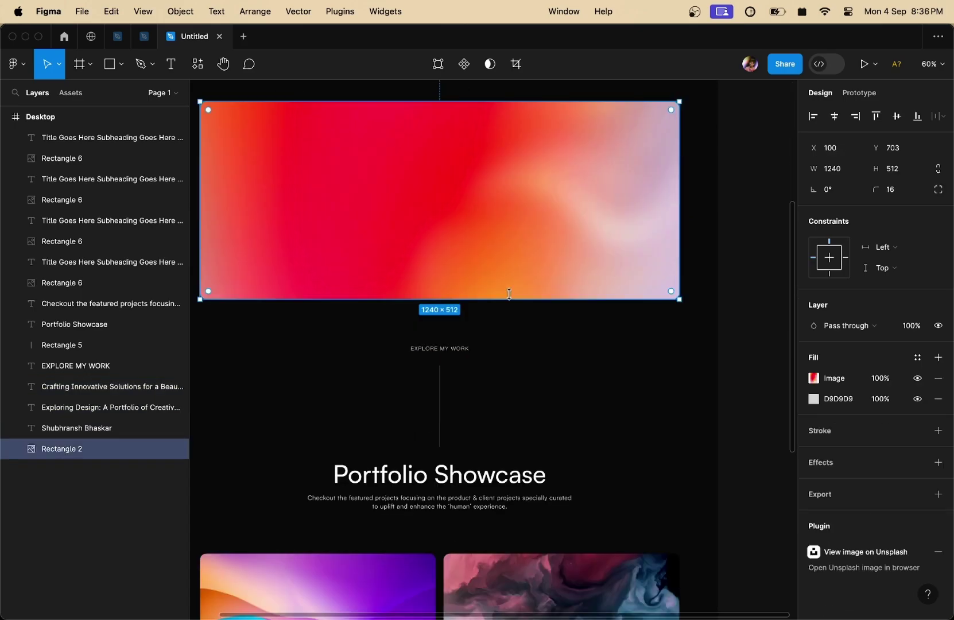
scroll(558, 270, down, 2)
scroll(647, 245, down, 4)
scroll(436, 402, down, 6)
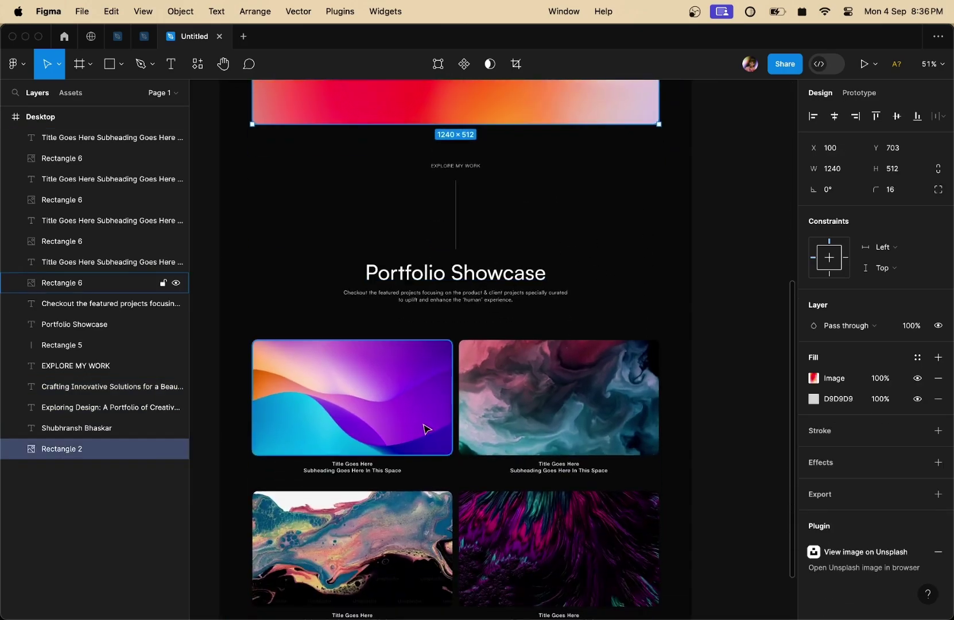
click(559, 275)
click(579, 422)
click(422, 364)
click(442, 312)
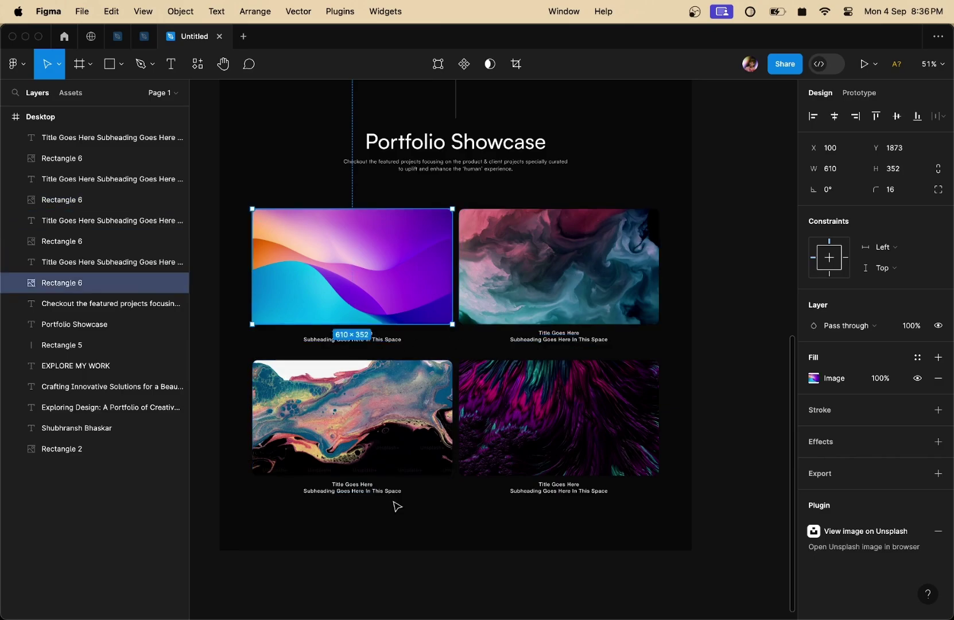
scroll(424, 503, up, 8)
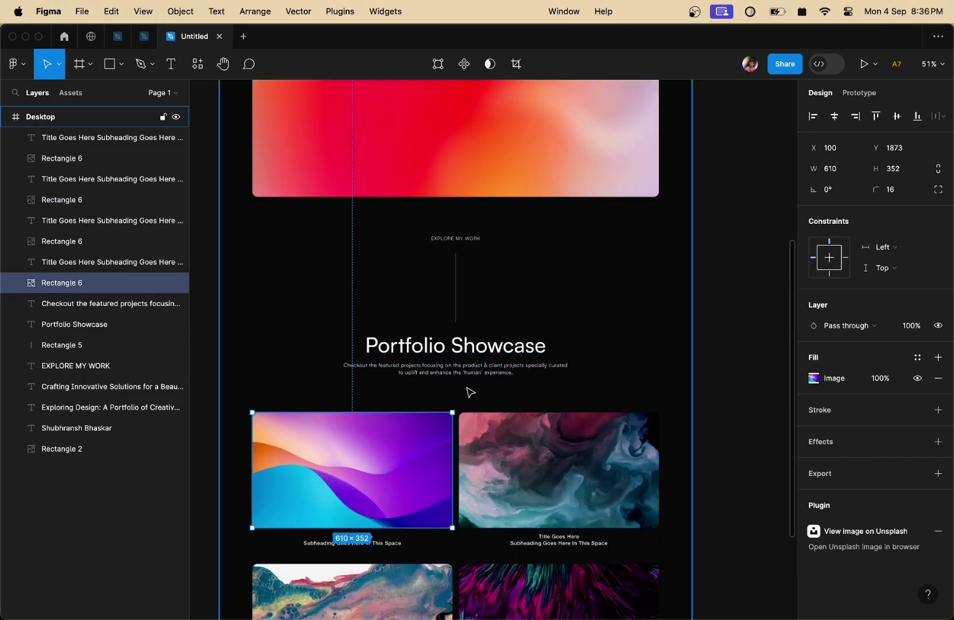
scroll(465, 394, down, 3)
click(622, 354)
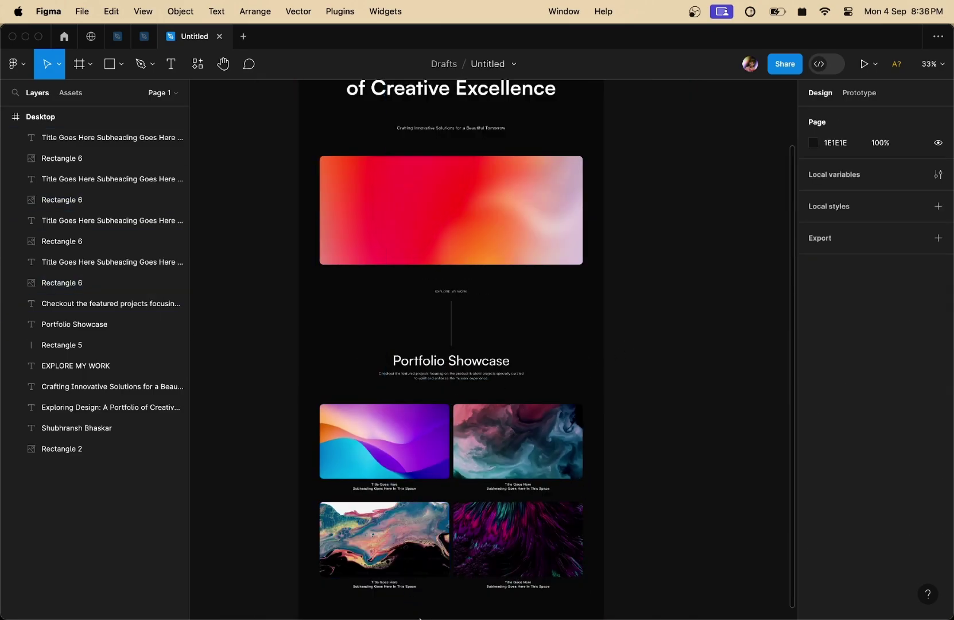
mouse_move(424, 610)
Wrap the hero heading and the name line above it in a vertical auto-layout frame.
scroll(639, 407, up, 7)
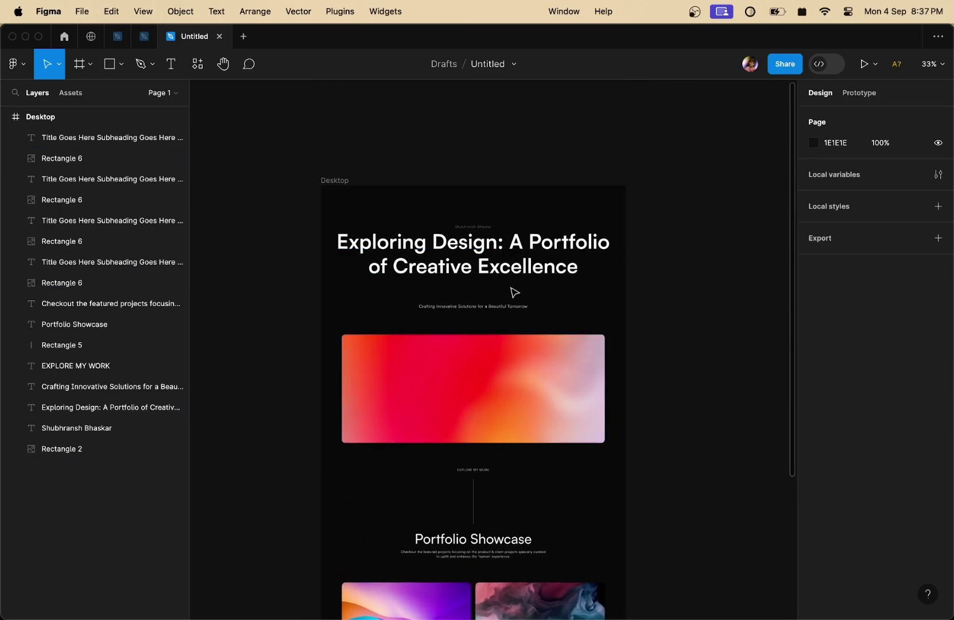
scroll(495, 274, up, 3)
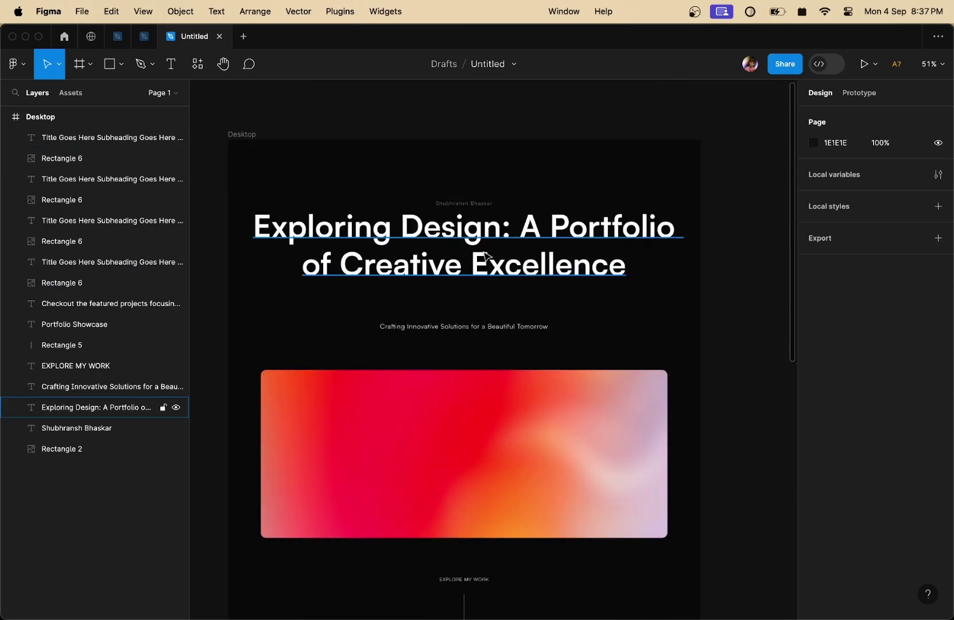
click(485, 255)
click(456, 326)
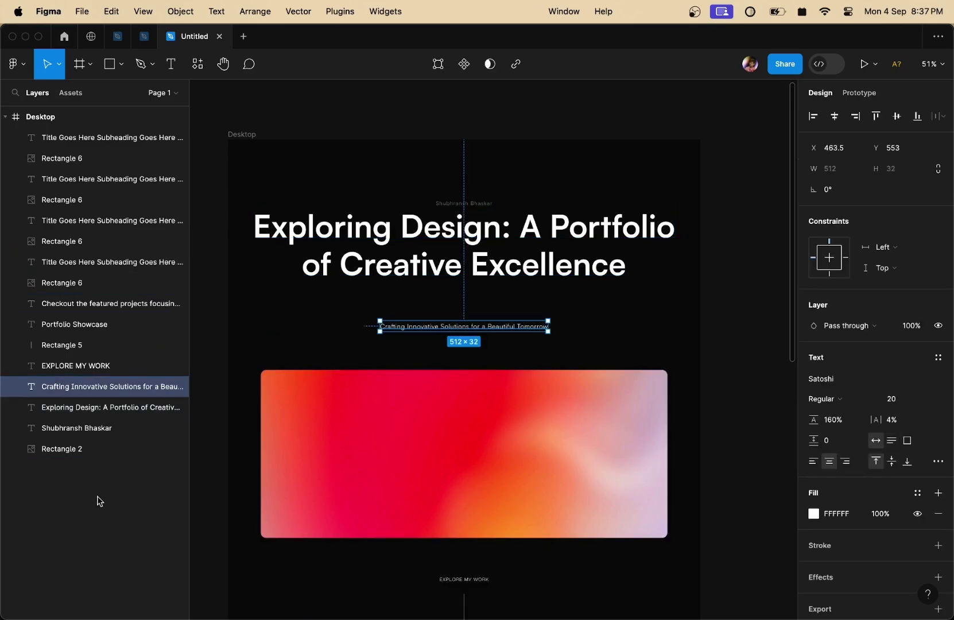
click(498, 245)
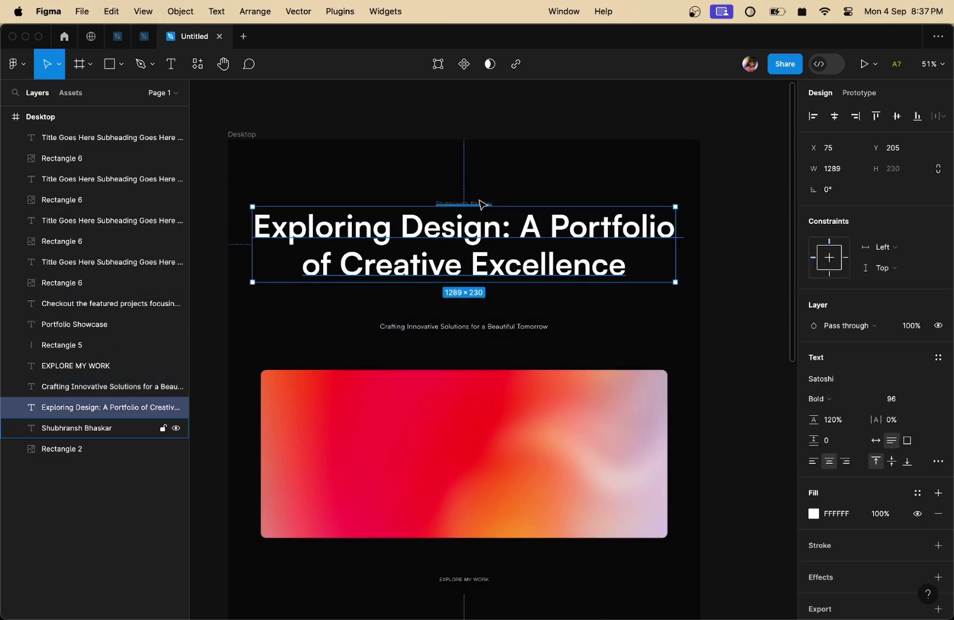
shift+click(479, 203)
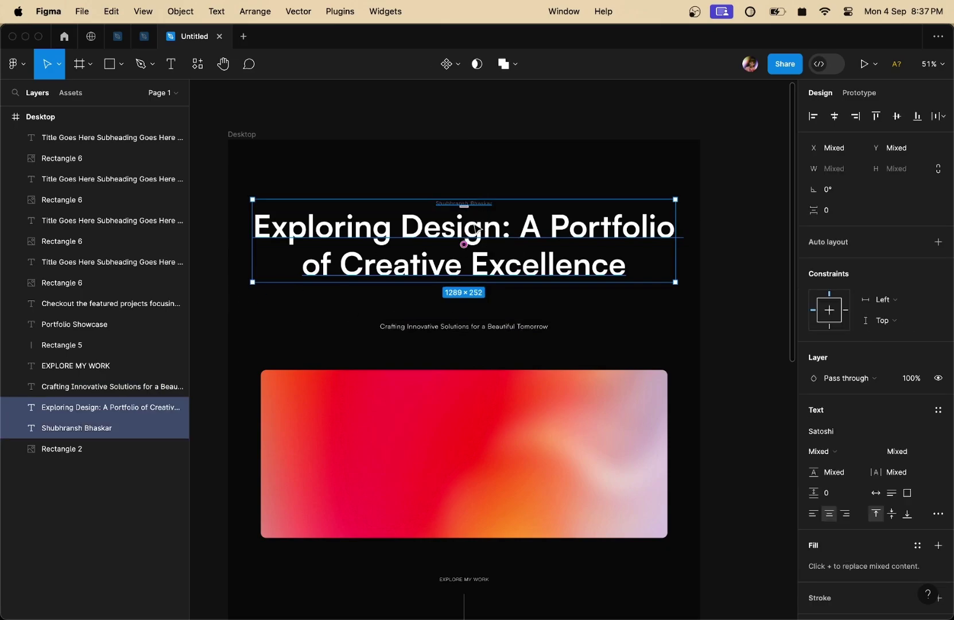
scroll(456, 188, down, 5)
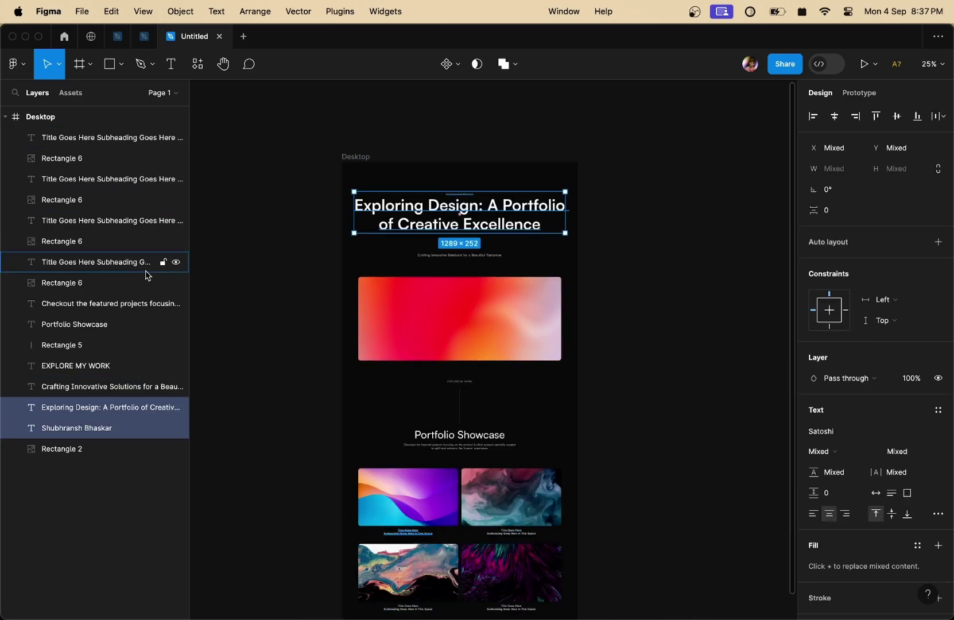
scroll(570, 324, down, 2)
scroll(482, 291, up, 5)
key(shift+a)
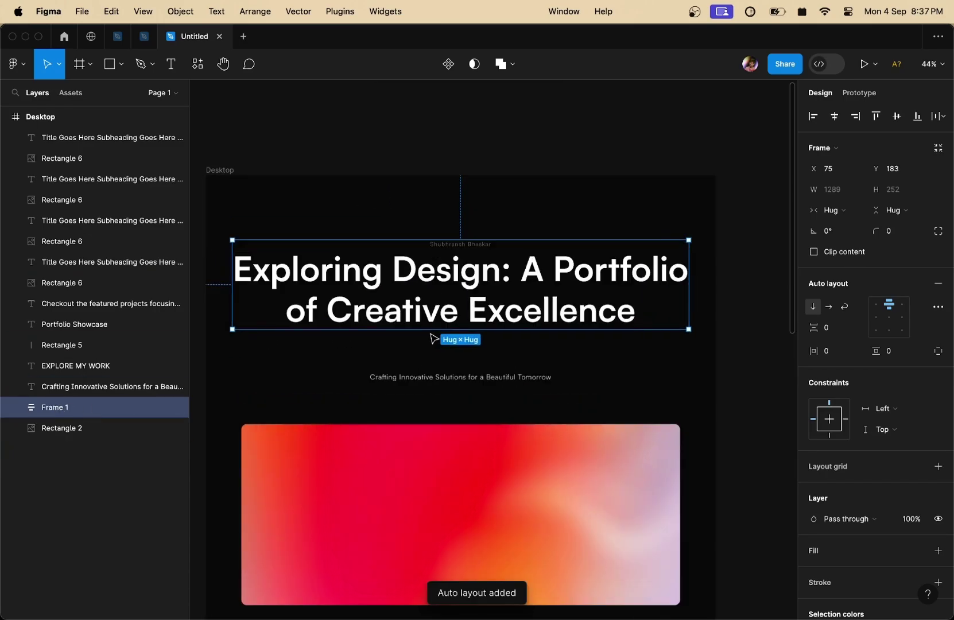
Wrap that heading frame and the Crafting Innovative Solutions subtitle in another auto-layout frame.
scroll(414, 332, up, 3)
click(501, 379)
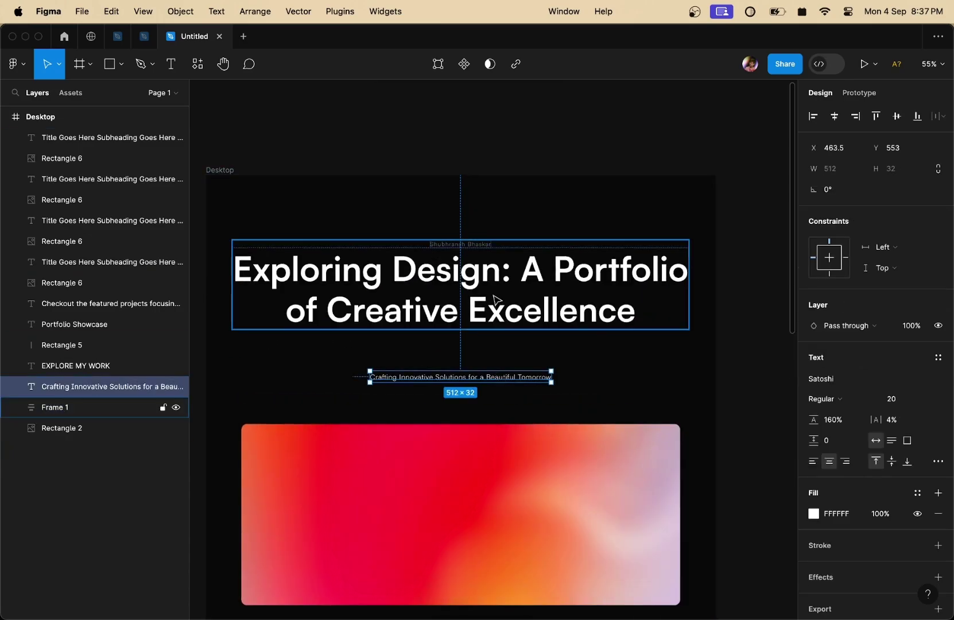
shift+click(496, 299)
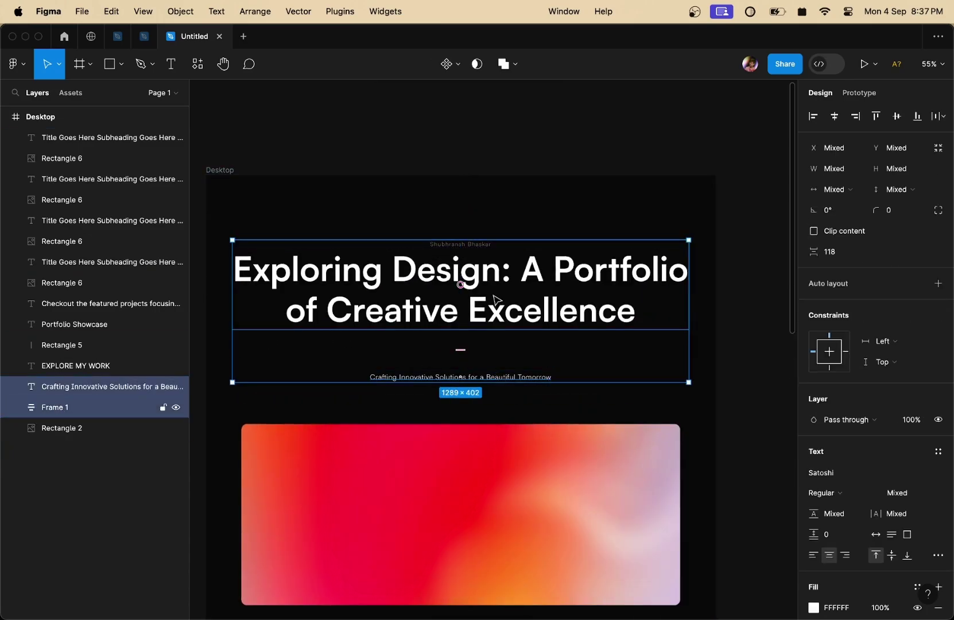
key(shift+a)
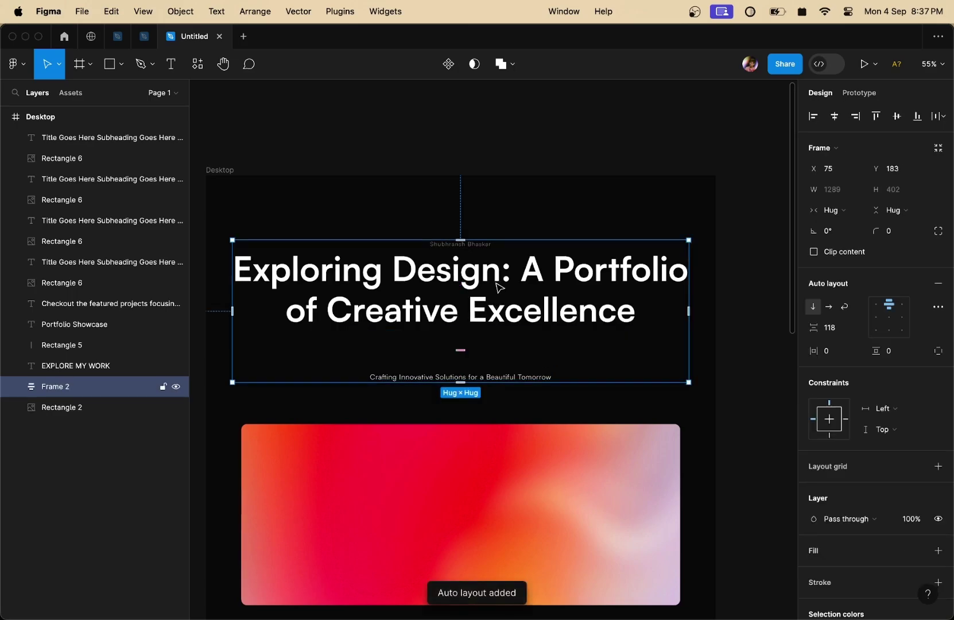
Combine the heading group and gradient hero image into Frame 3, spaced 118, then deselect.
scroll(471, 147, down, 3)
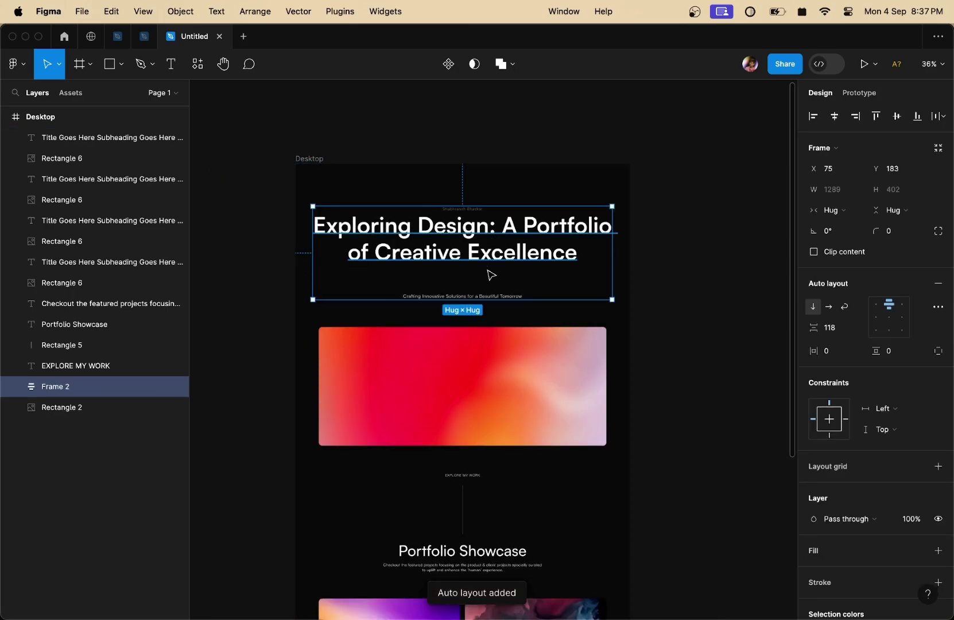
scroll(491, 270, up, 2)
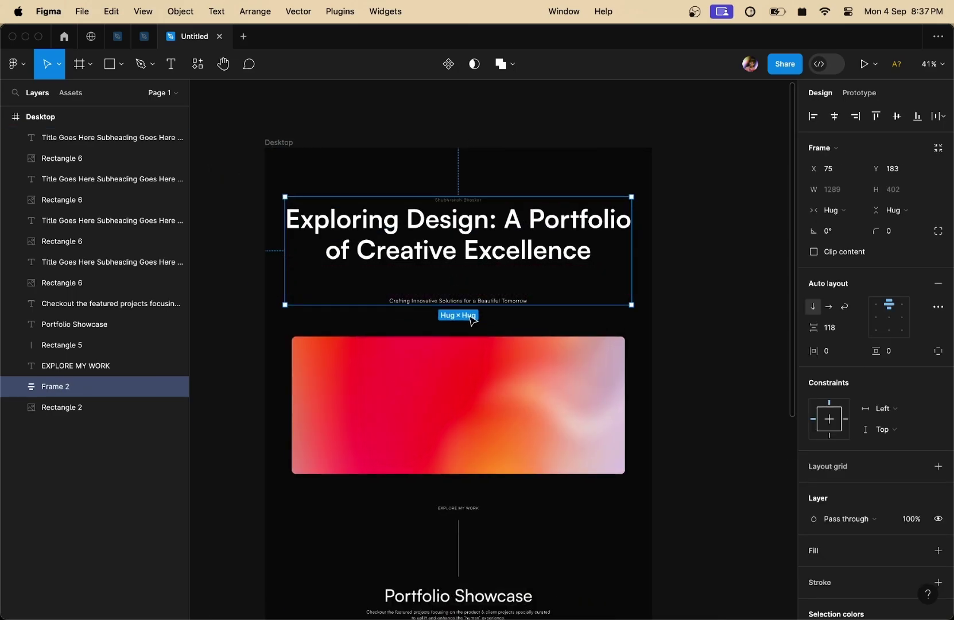
scroll(460, 362, up, 2)
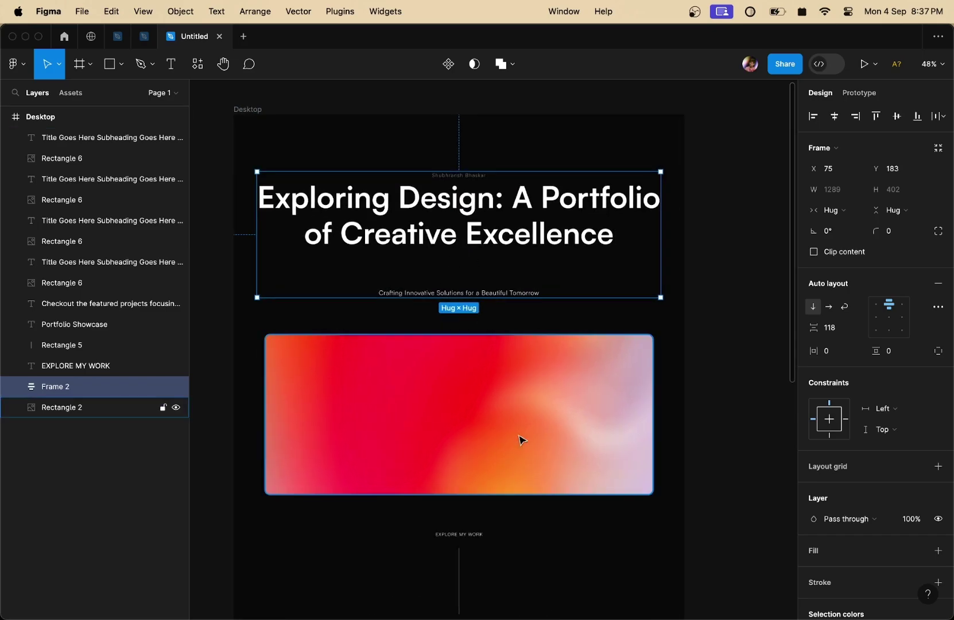
scroll(476, 335, down, 1)
click(462, 376)
scroll(471, 321, down, 5)
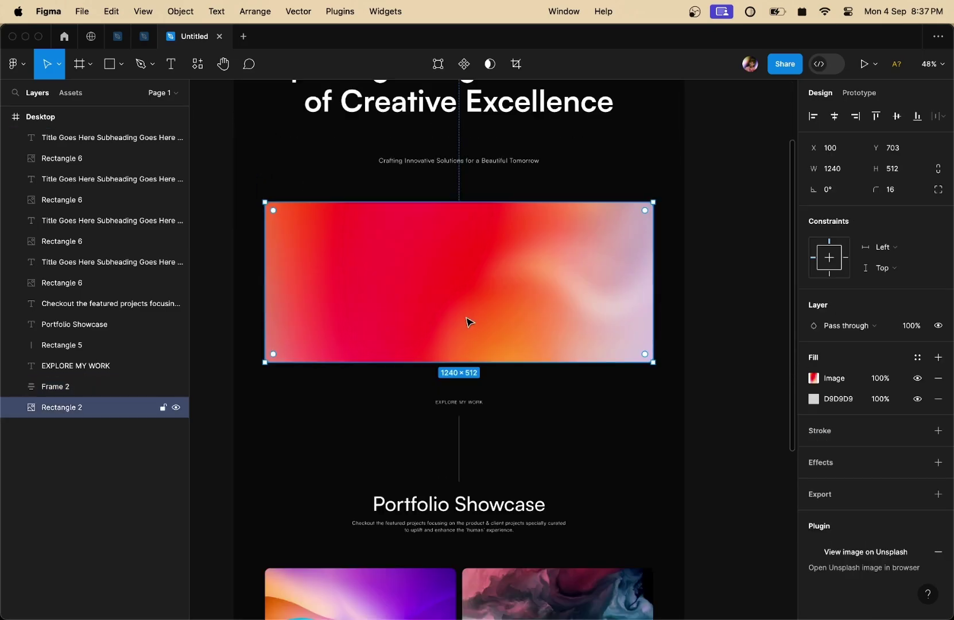
scroll(462, 402, down, 3)
scroll(479, 396, up, 9)
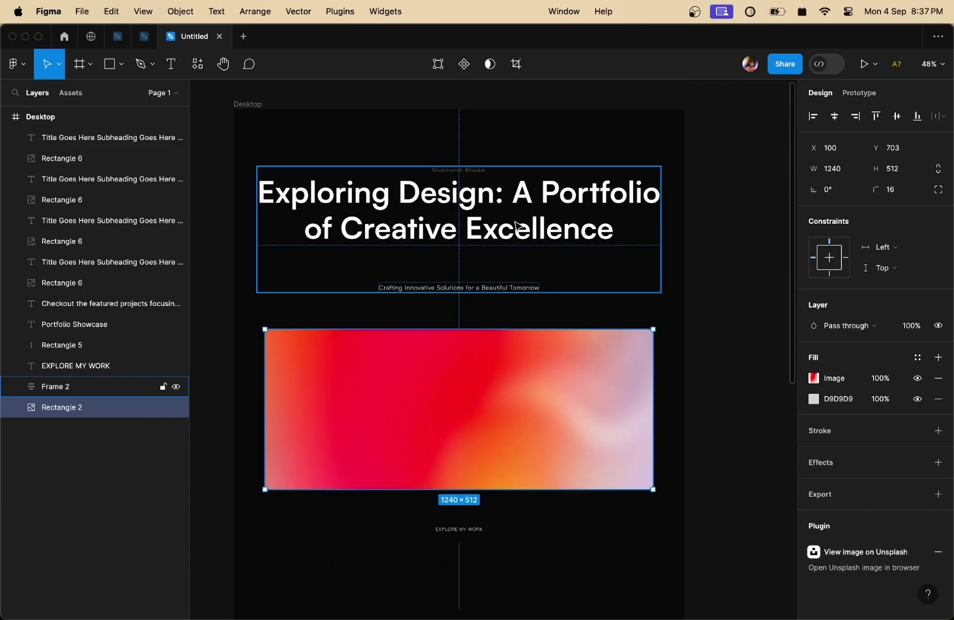
shift+click(515, 225)
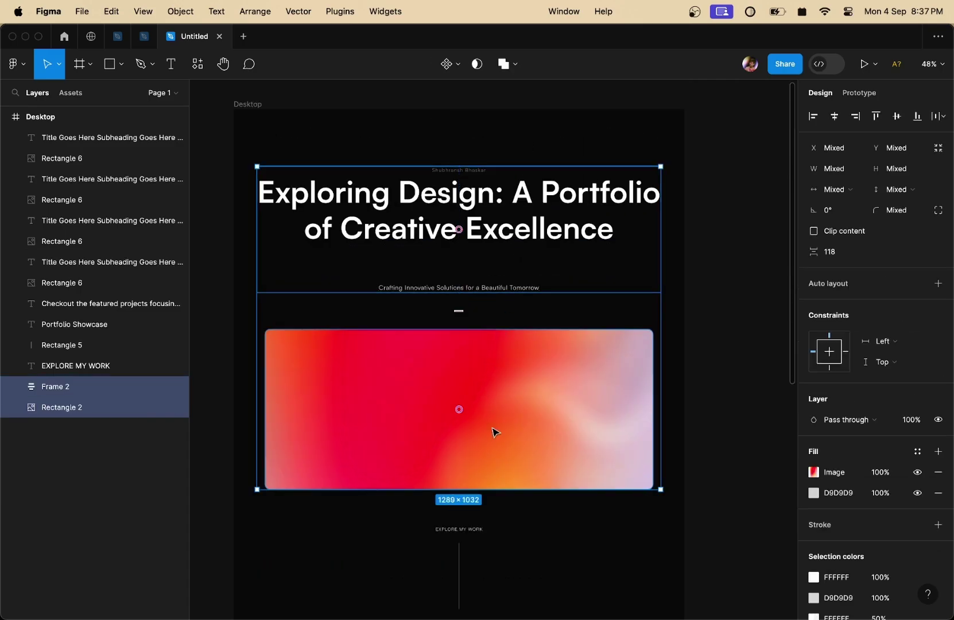
key(shift+a)
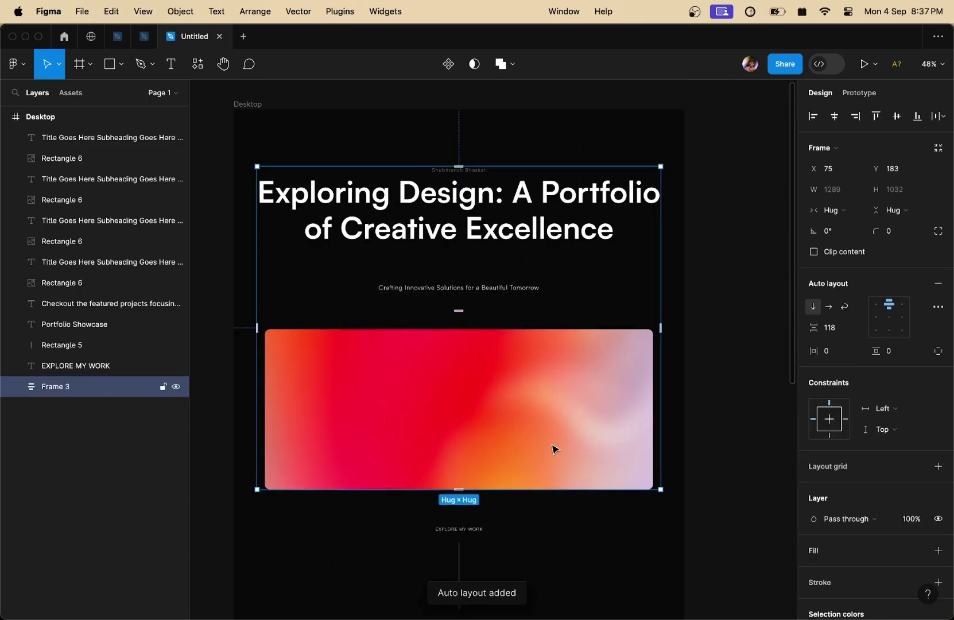
scroll(471, 360, down, 3)
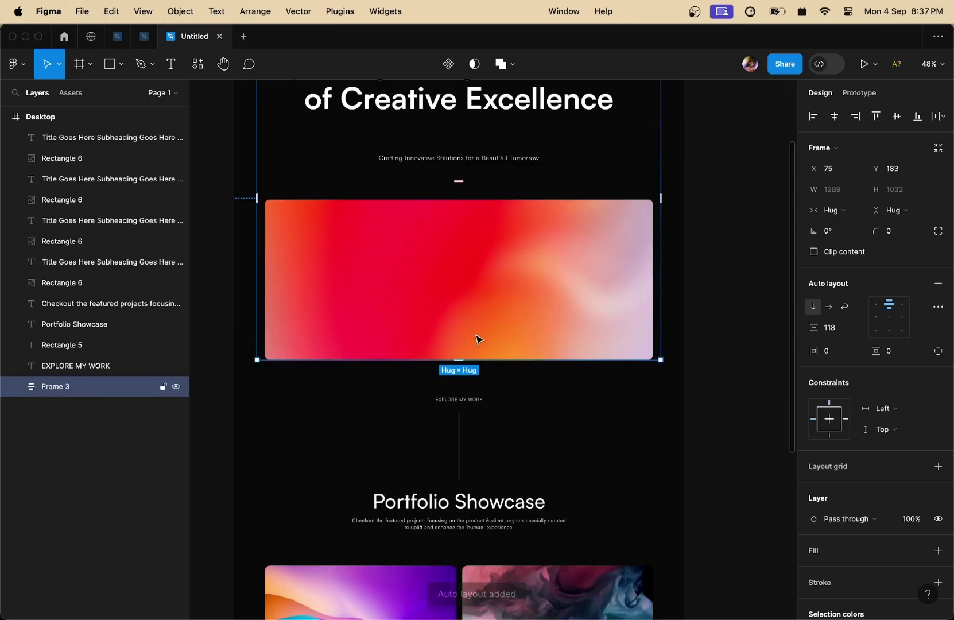
click(547, 415)
Wrap the Portfolio Showcase heading and its subheading in an auto-layout frame.
scroll(396, 273, up, 3)
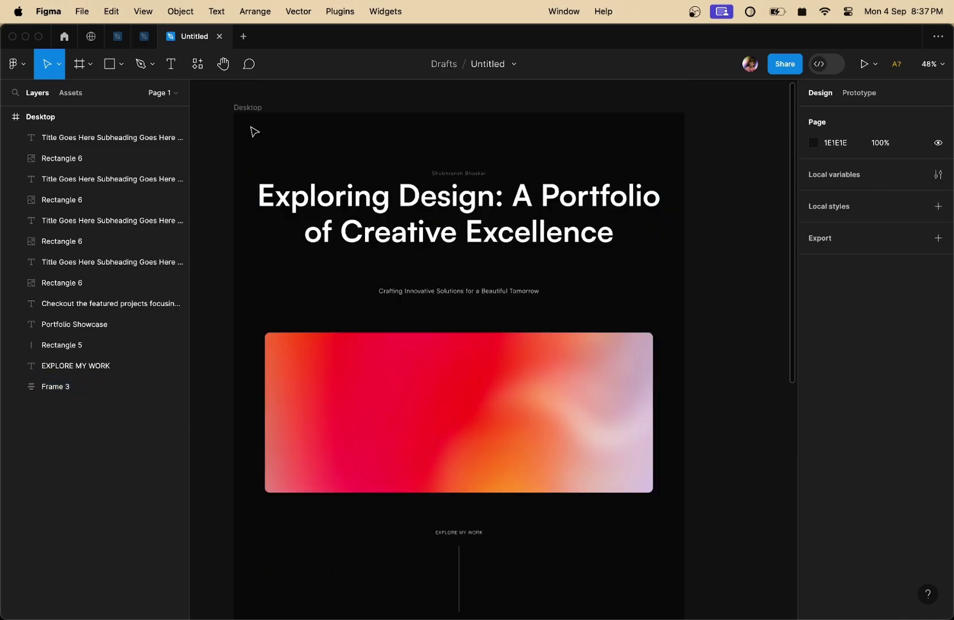
scroll(528, 298, down, 3)
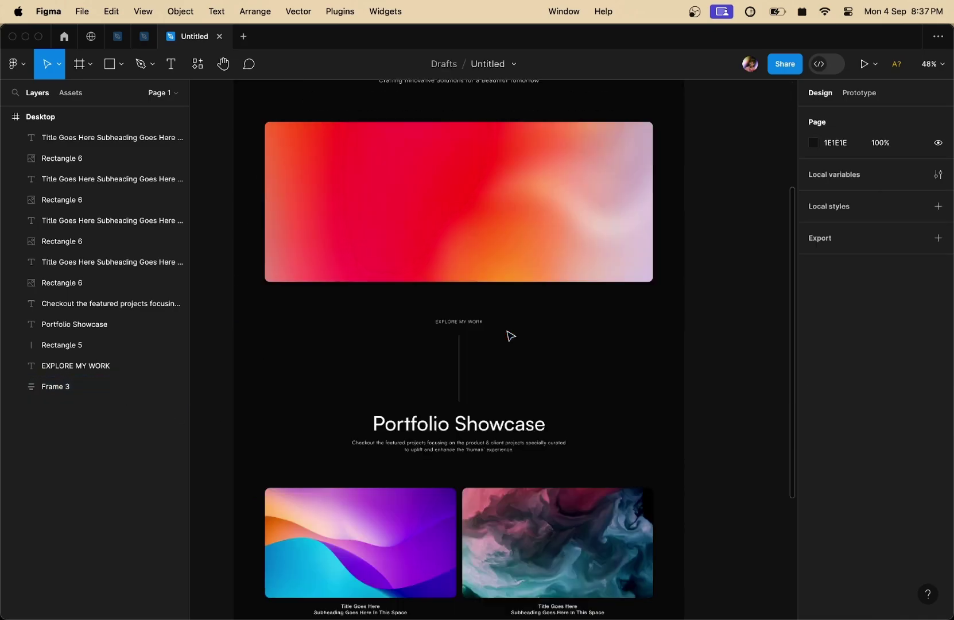
scroll(505, 373, down, 3)
ctrl+scroll(476, 344, up, 5)
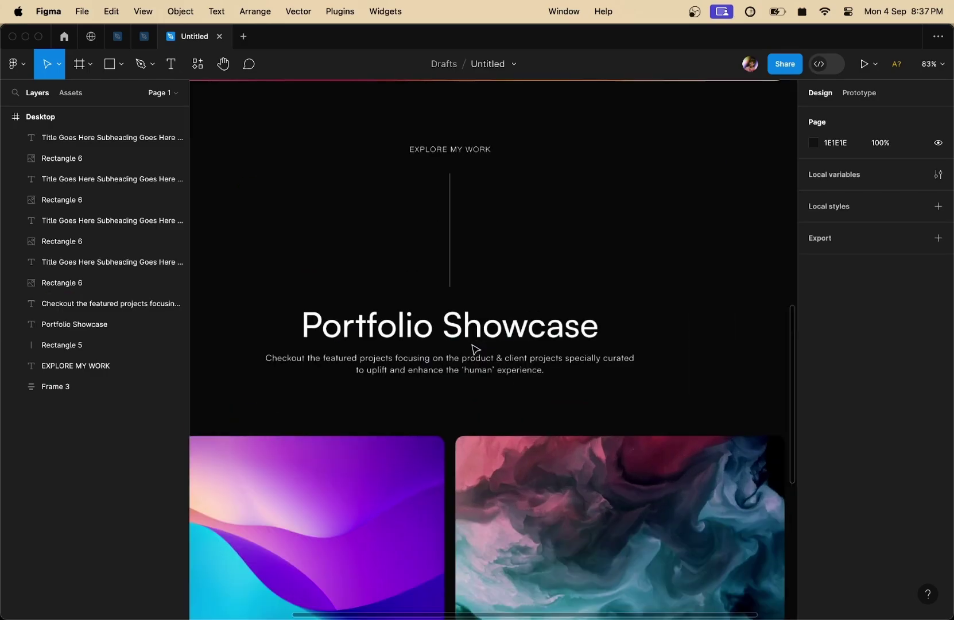
scroll(518, 326, down, 3)
ctrl+scroll(527, 333, down, 3)
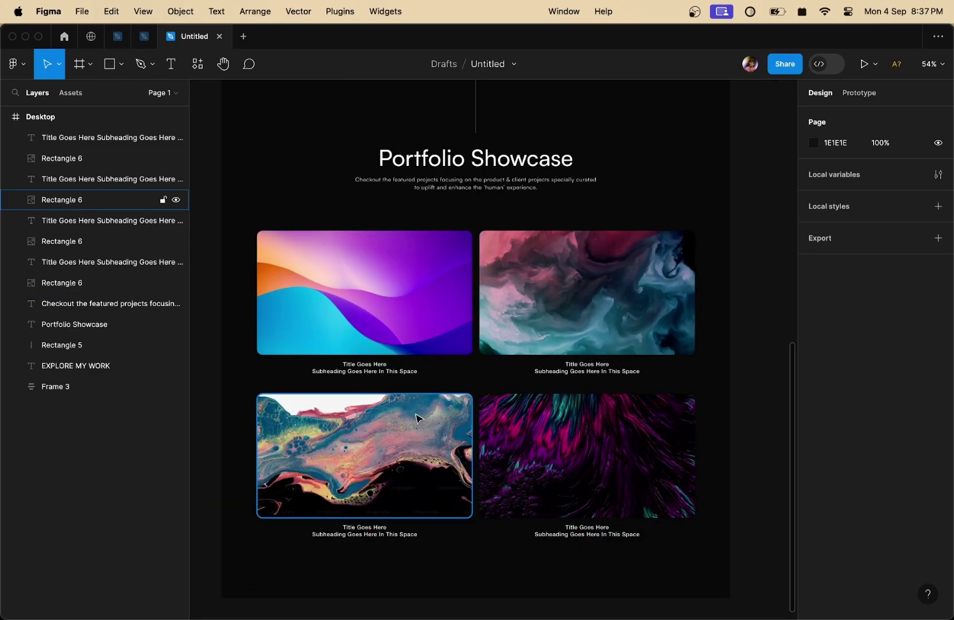
scroll(482, 242, up, 2)
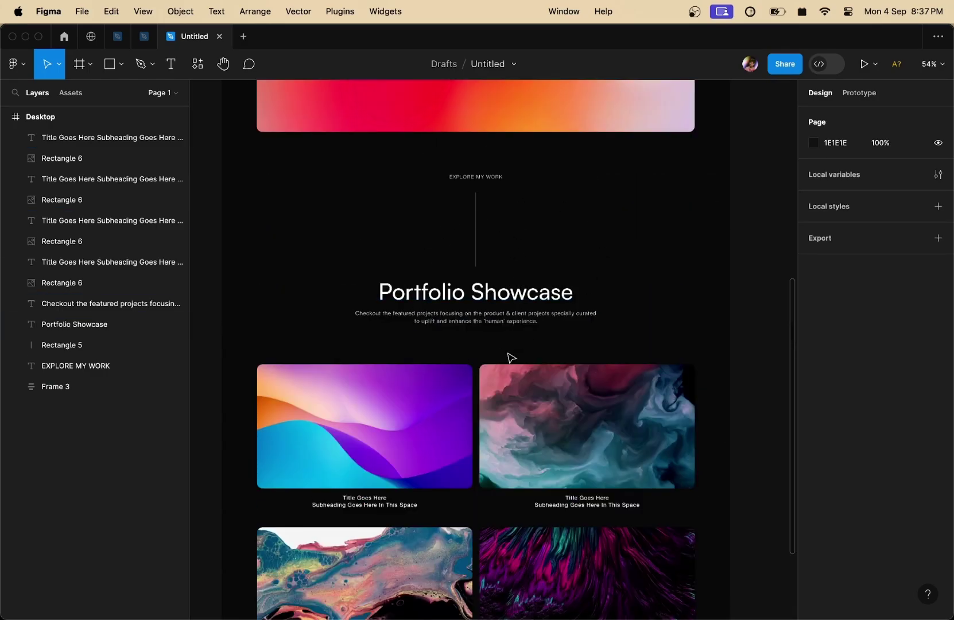
scroll(545, 396, down, 2)
scroll(548, 408, up, 1)
scroll(511, 324, up, 2)
ctrl+scroll(497, 351, up, 3)
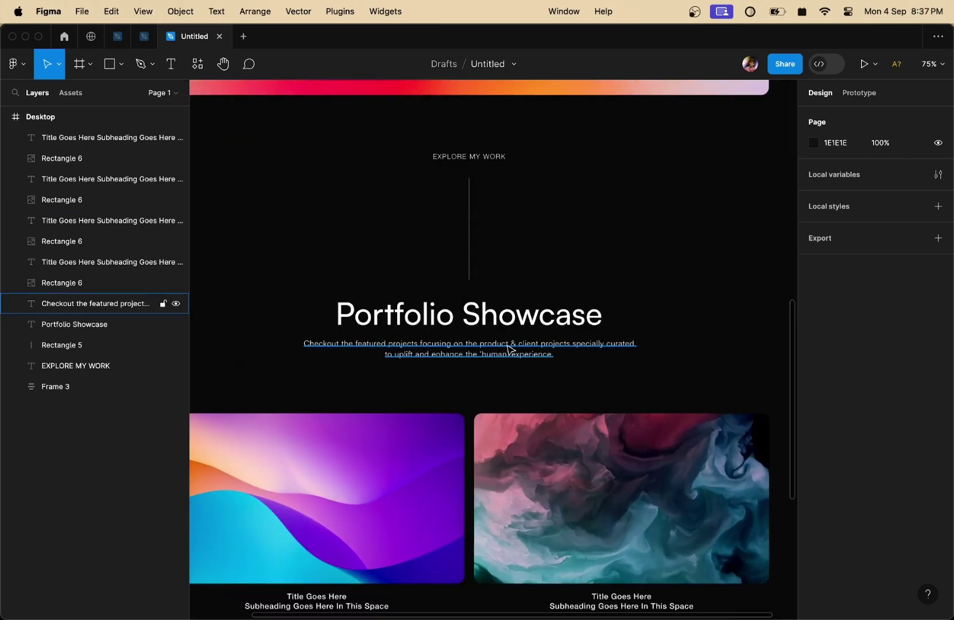
click(511, 348)
shift+click(506, 323)
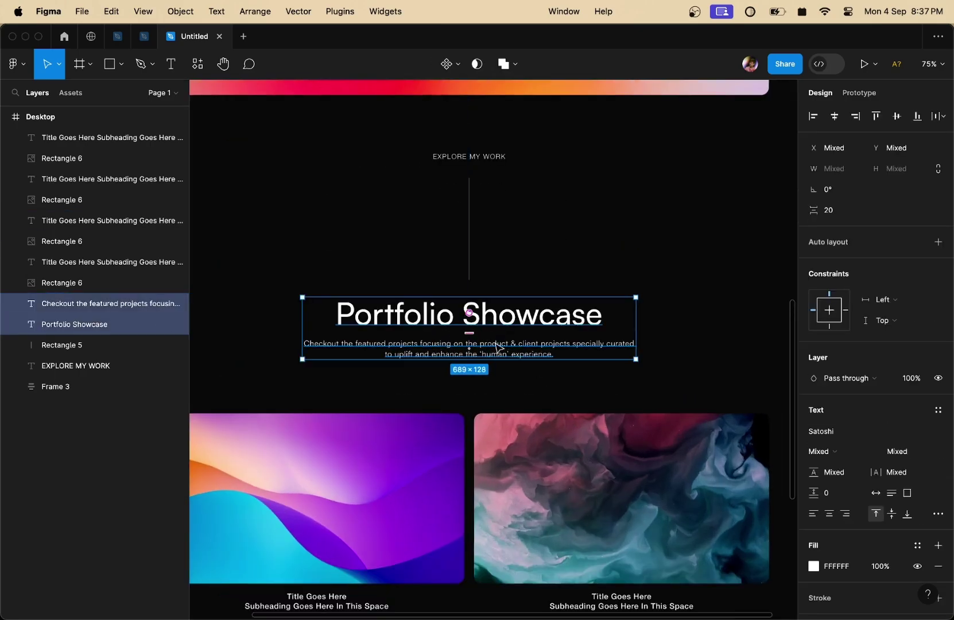
key(shift+a)
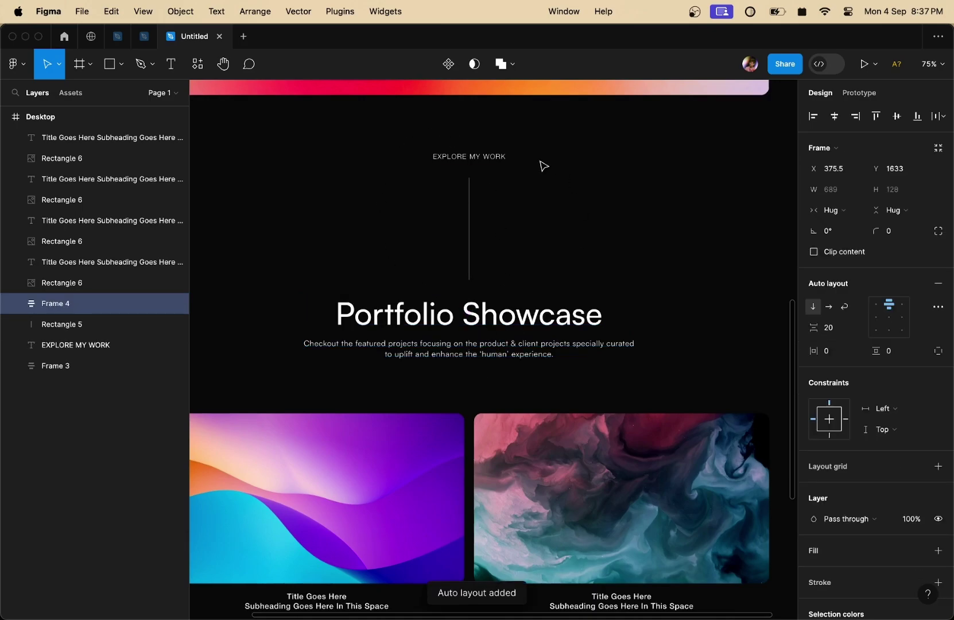
Stack the EXPLORE MY WORK label, vertical line and heading frame into Frame 5, spaced 36.
click(528, 269)
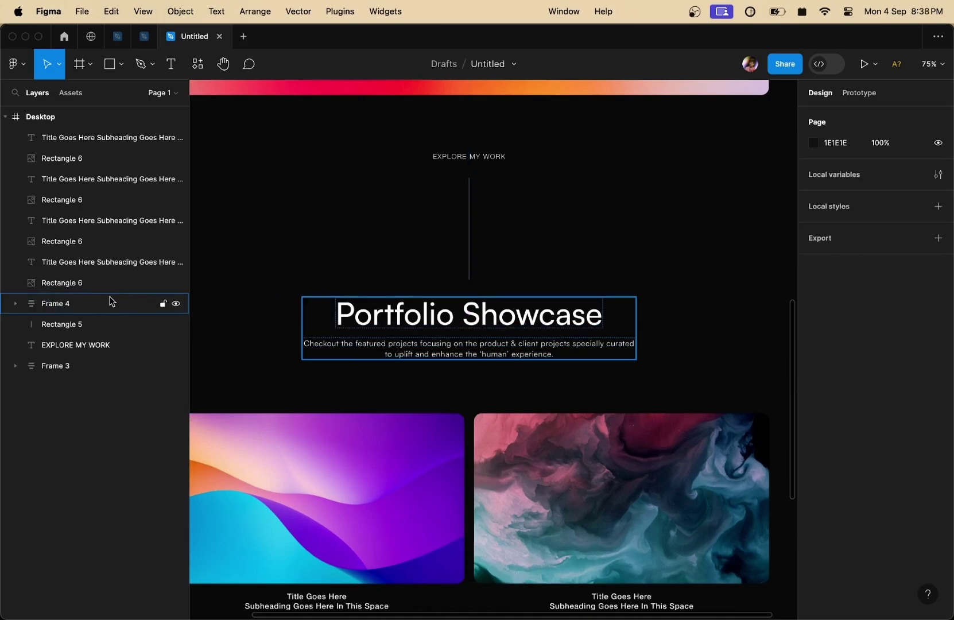
click(471, 253)
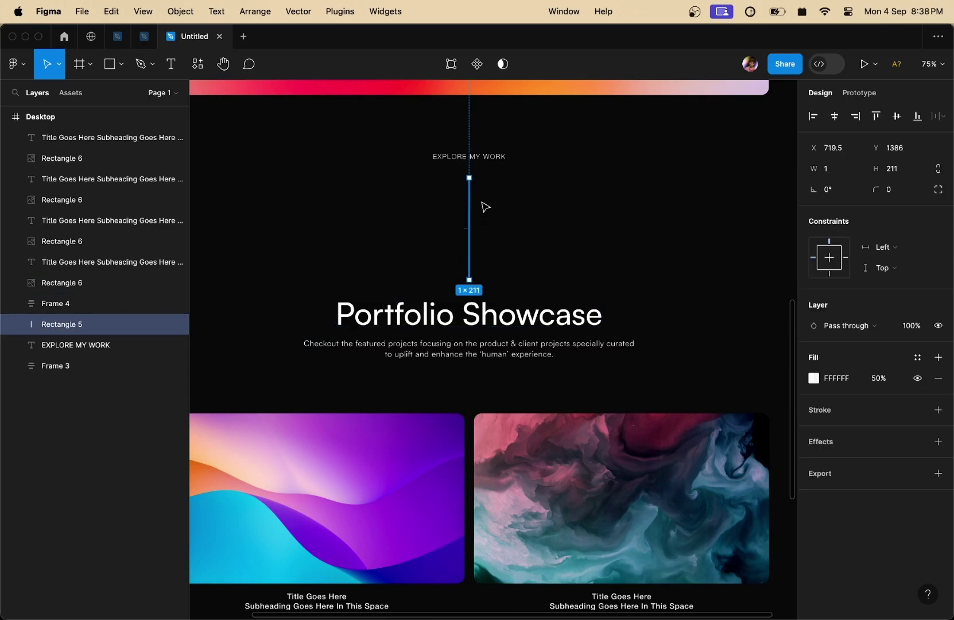
click(490, 163)
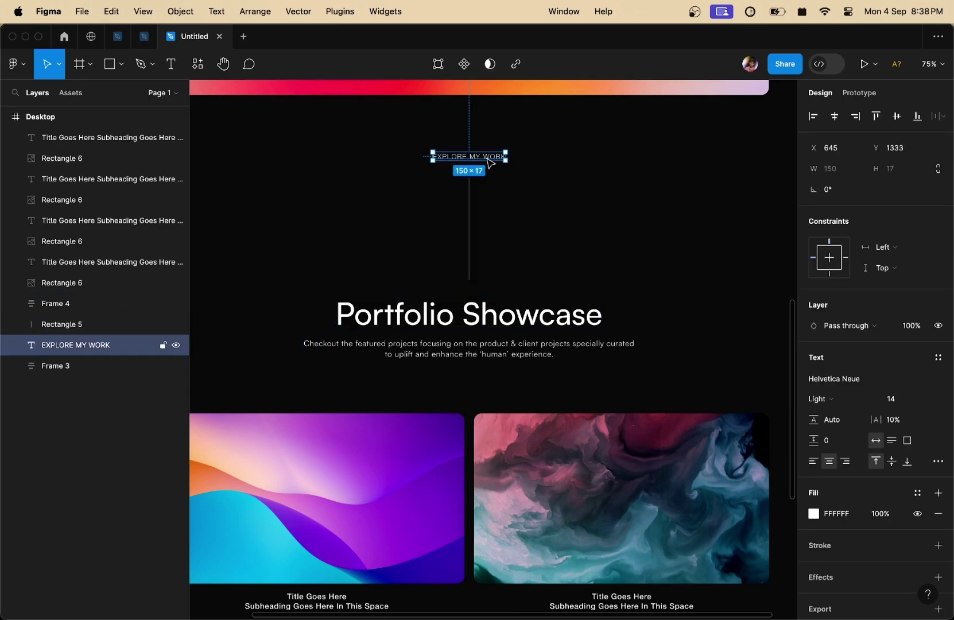
click(501, 339)
shift+click(145, 319)
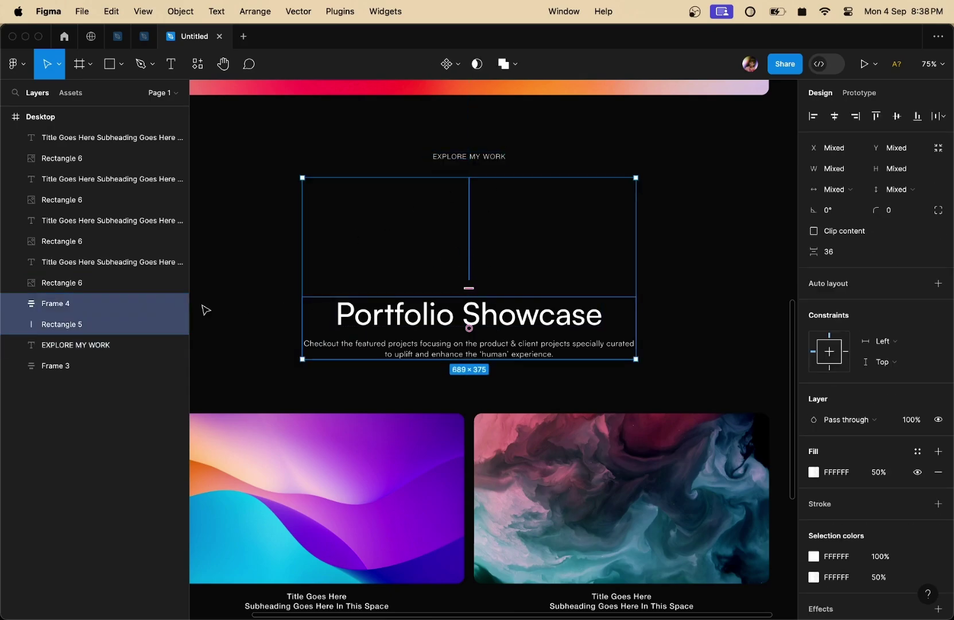
shift+click(502, 162)
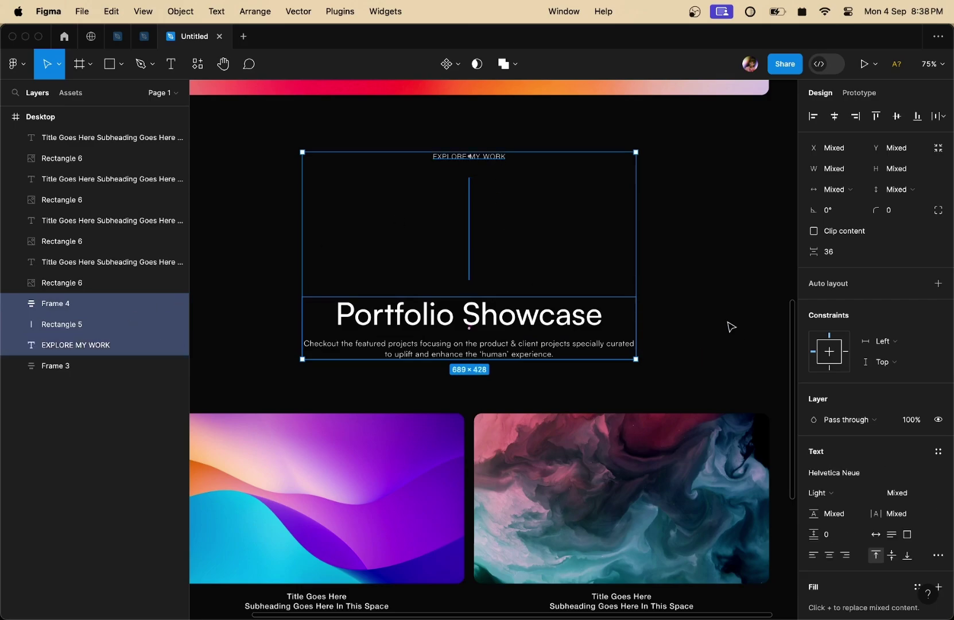
key(shift+a)
Check the hero section group and the new showcase heading group by selecting each.
scroll(528, 230, down, 3)
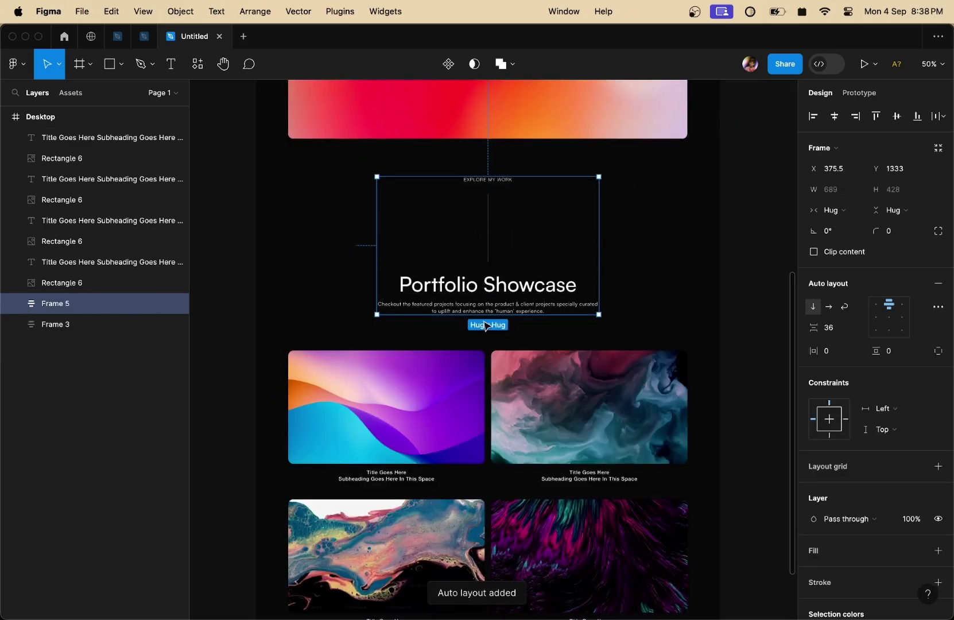
scroll(517, 330, up, 5)
click(709, 285)
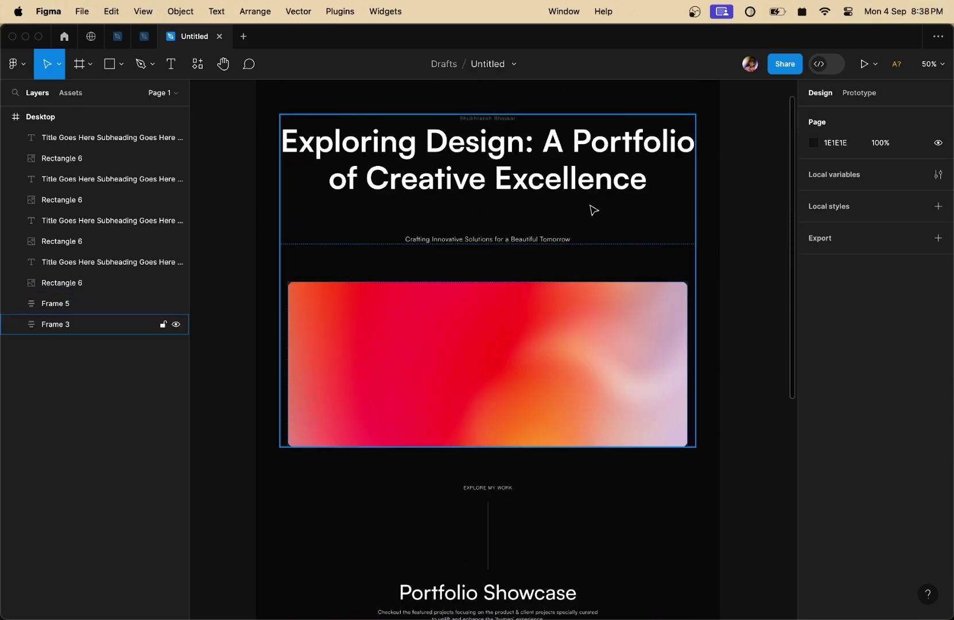
click(594, 227)
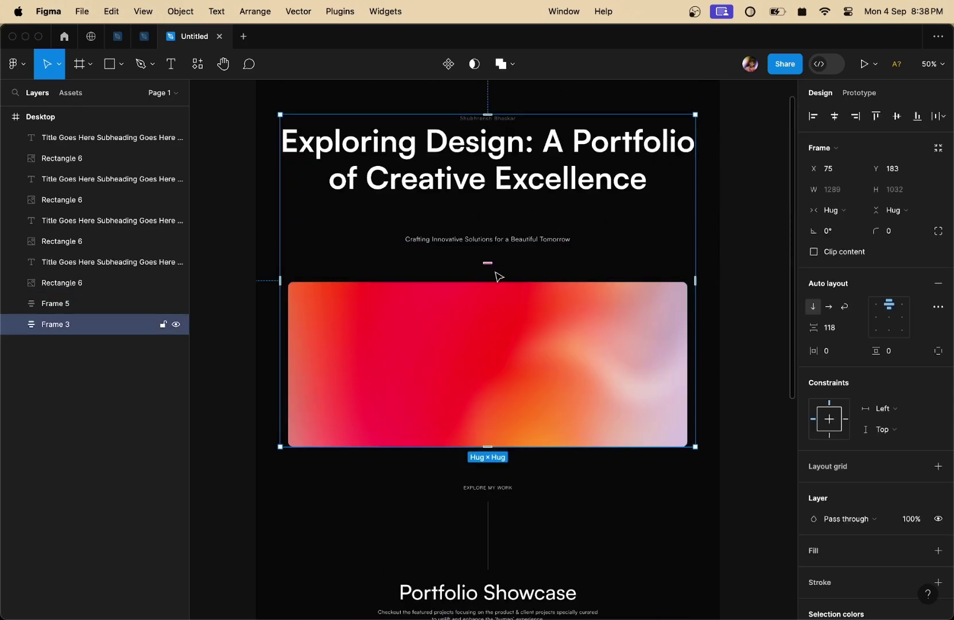
scroll(544, 305, down, 5)
click(506, 351)
scroll(531, 368, down, 1)
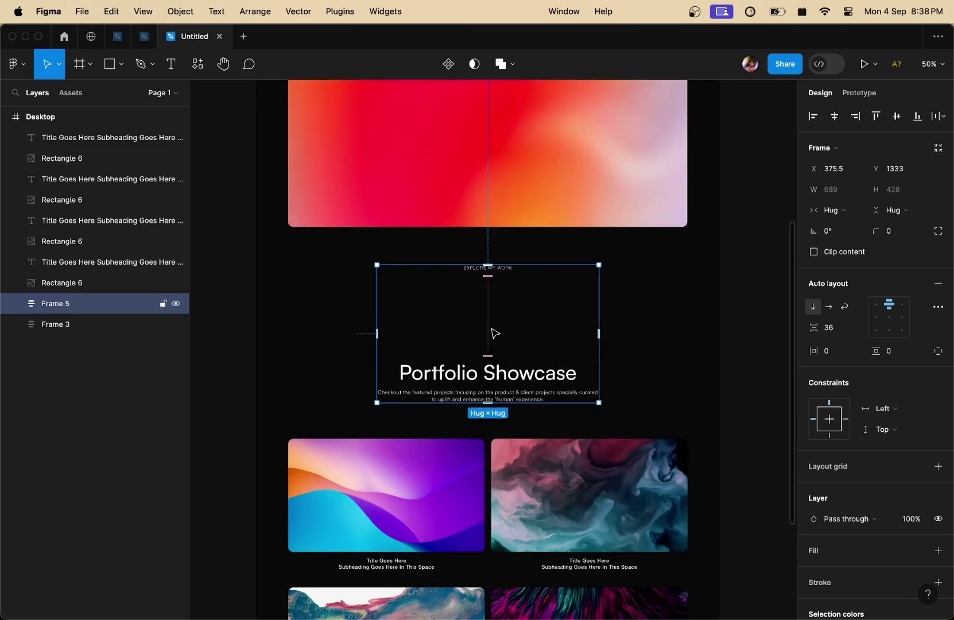
Select all the card images and captions together, then clear the selection.
scroll(495, 341, down, 4)
click(628, 227)
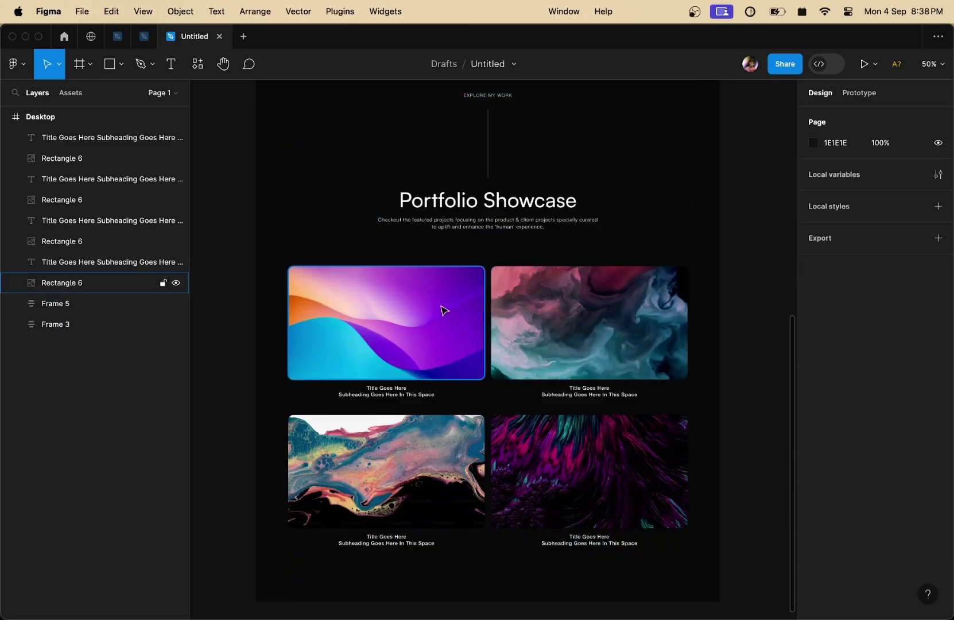
mouse_move(268, 270)
mouse_down()
mouse_move(650, 600)
mouse_move(713, 566)
mouse_move(379, 315)
mouse_move(267, 277)
mouse_up()
click(717, 531)
click(686, 240)
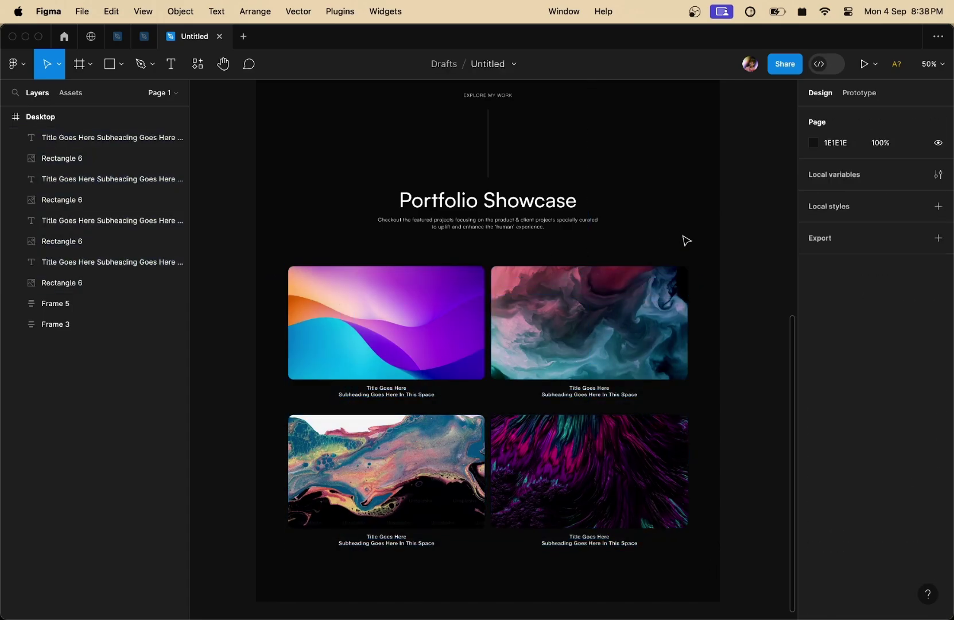
scroll(628, 396, up, 3)
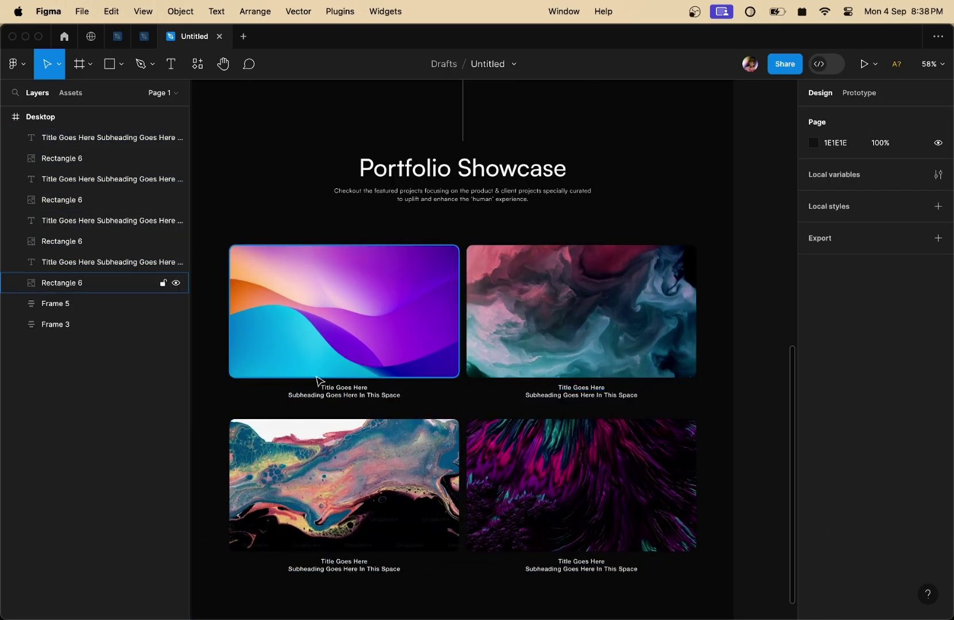
scroll(308, 405, up, 3)
Wrap each of the four project cards' image and caption into its own auto-layout frame (Frames 6–9).
click(353, 393)
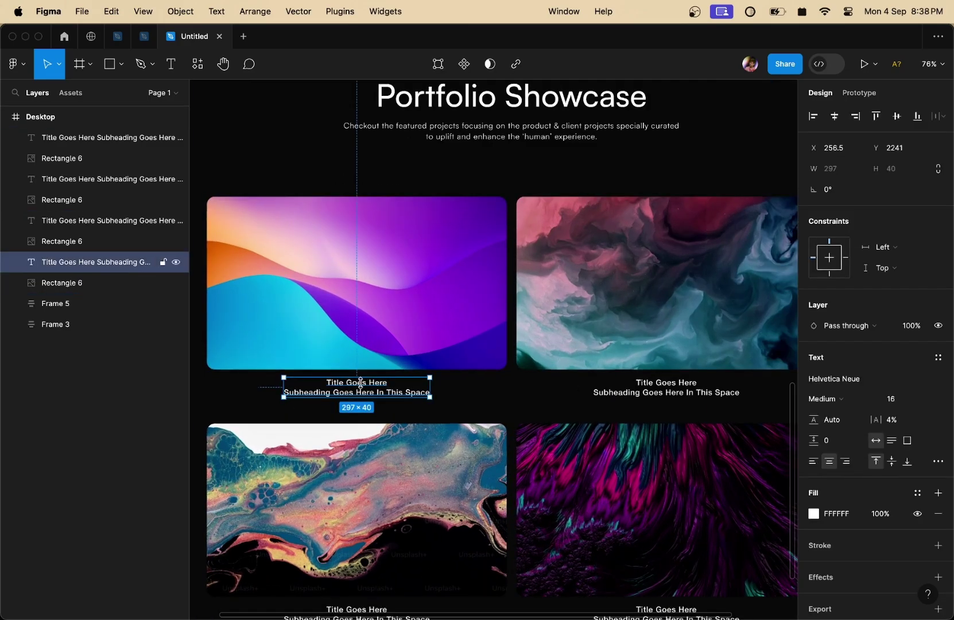
shift+click(388, 326)
key(shift+a)
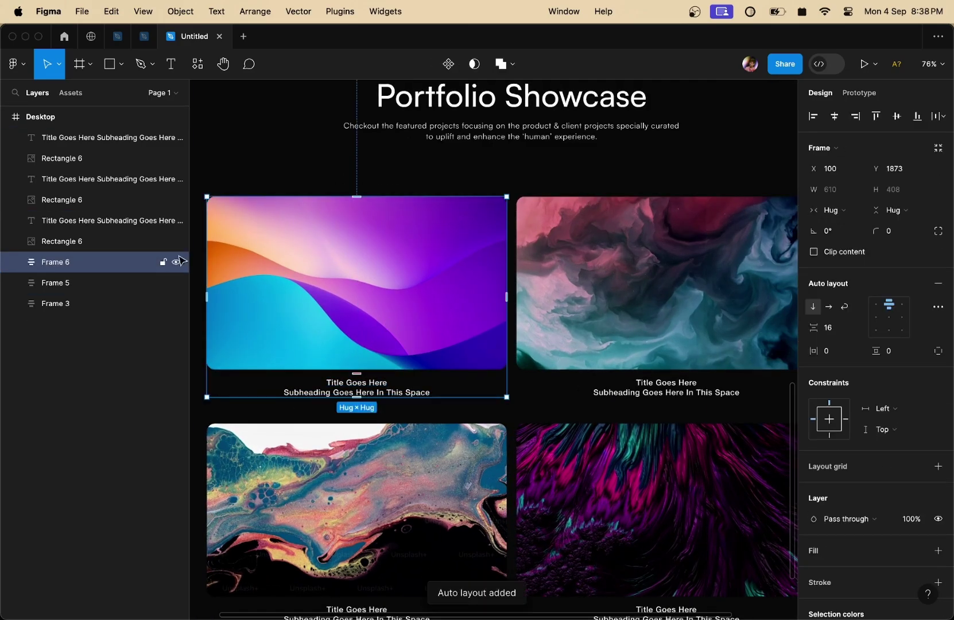
scroll(388, 260, down, 3)
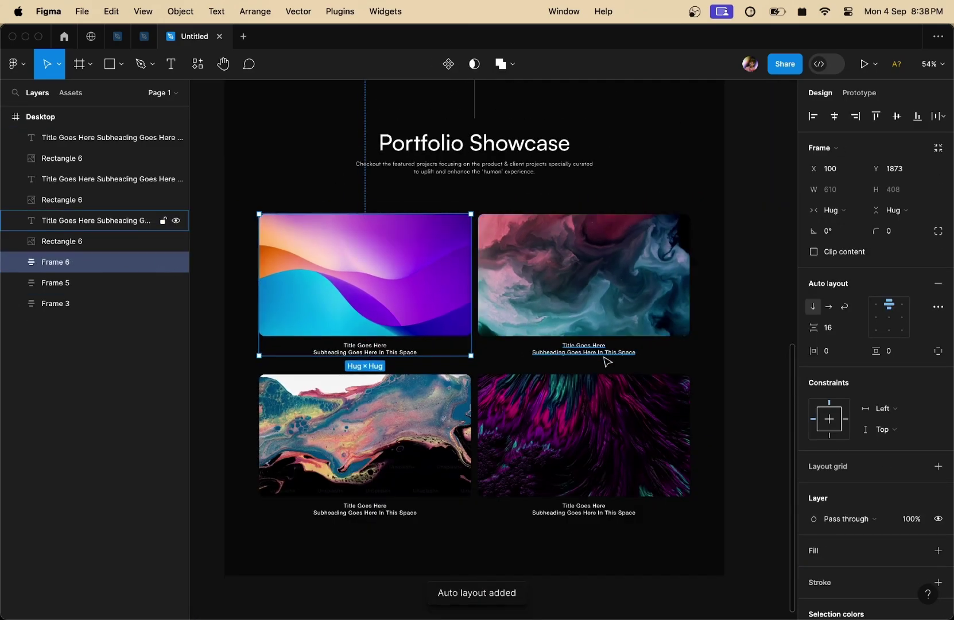
click(606, 352)
shift+click(615, 294)
key(shift+a)
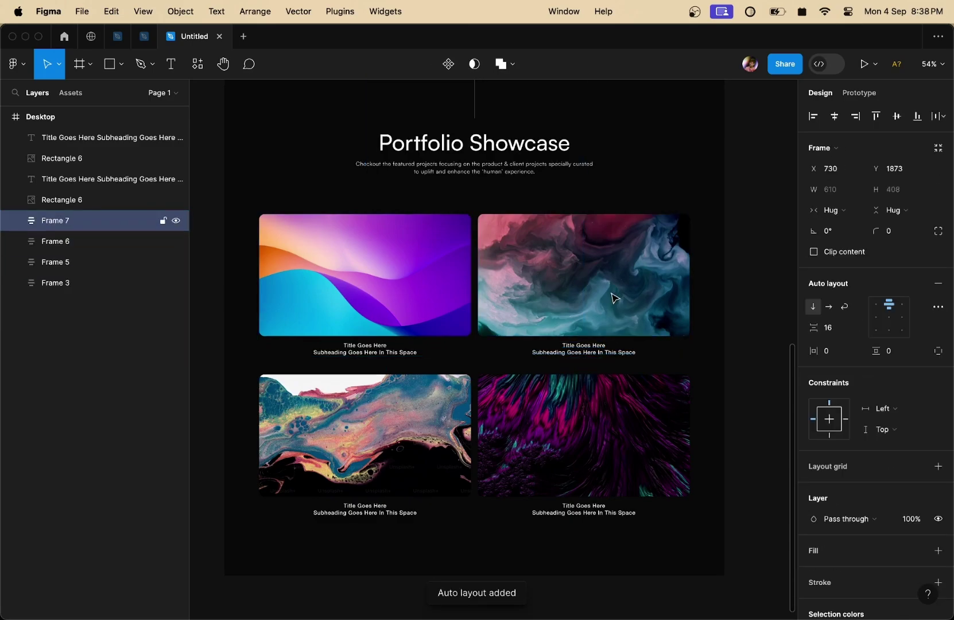
click(592, 512)
shift+click(577, 453)
key(shift+a)
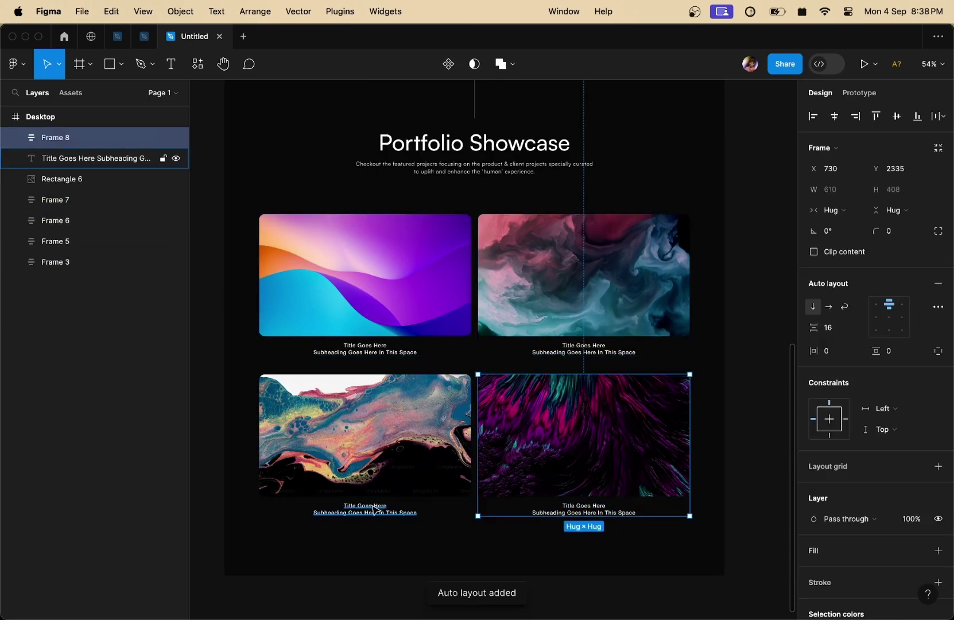
click(365, 509)
shift+click(390, 446)
key(shift+a)
Try wrapping all four cards in one auto-layout frame, then undo it.
click(591, 569)
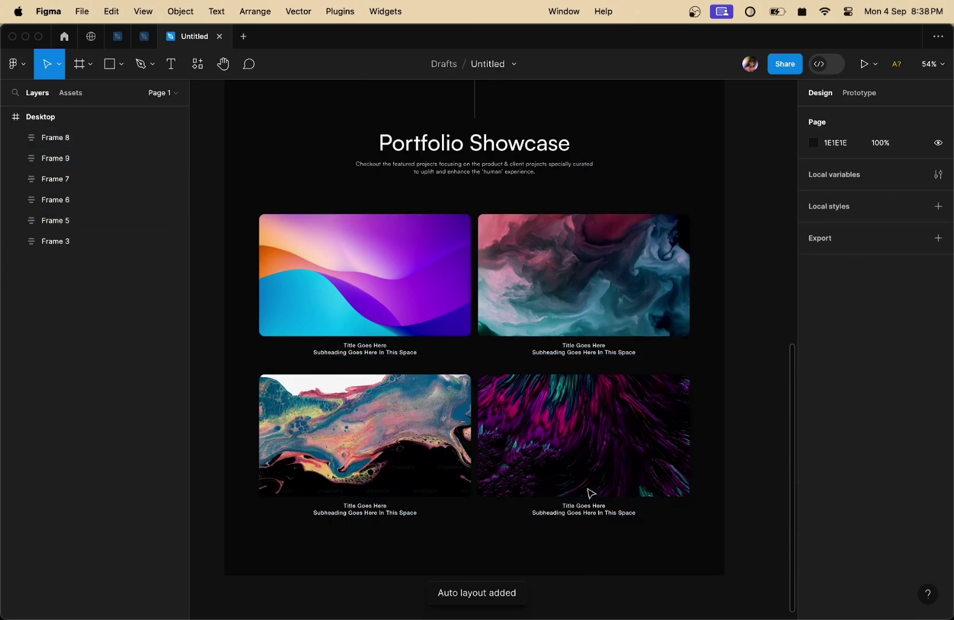
click(590, 462)
click(394, 435)
click(535, 298)
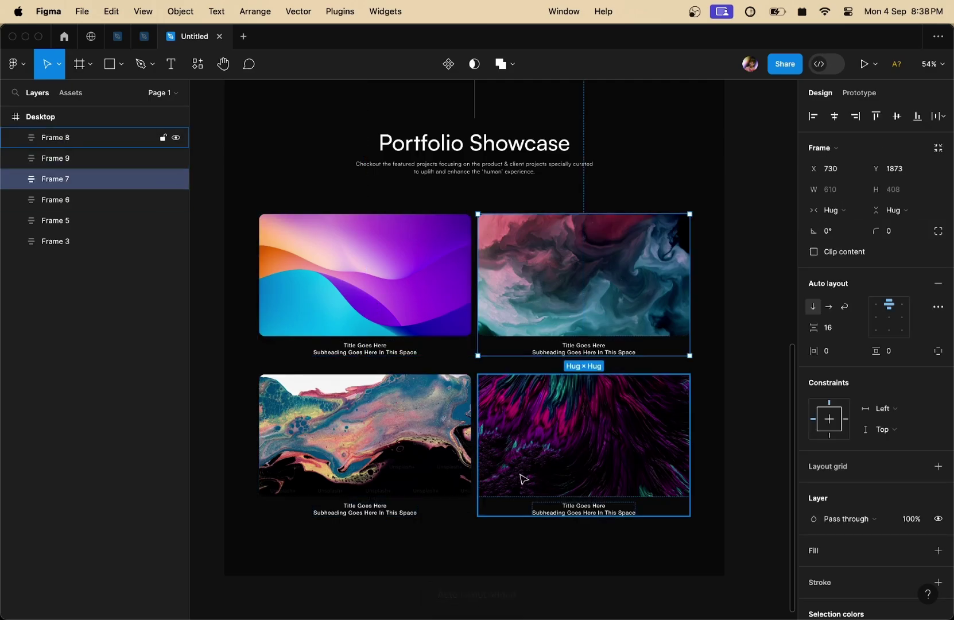
click(591, 528)
drag(651, 548, 311, 235)
key(shift+a)
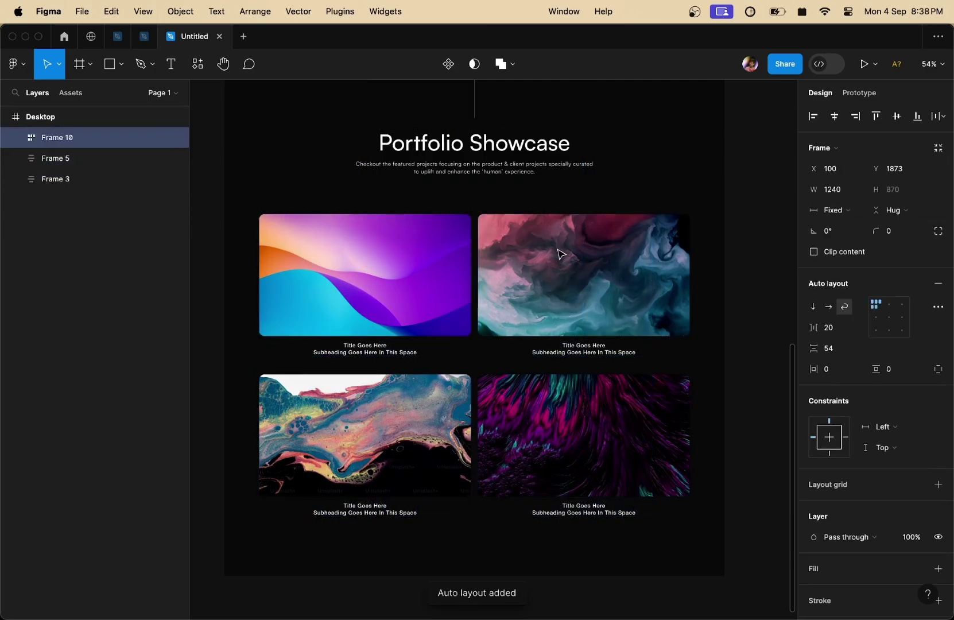
key(super+z)
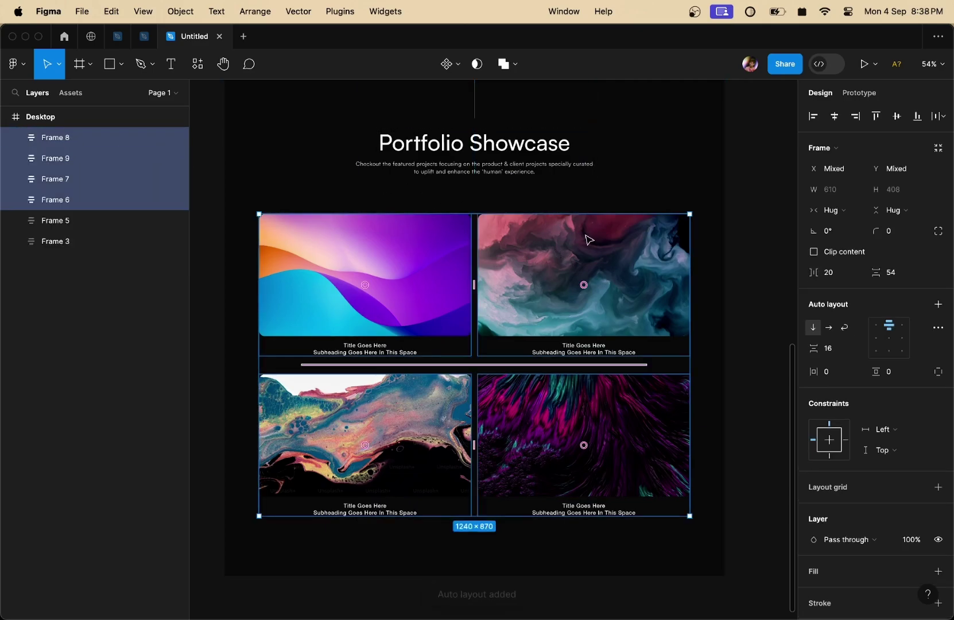
Wrap the top pair of card images into a horizontal auto-layout row, Frame 10.
click(739, 366)
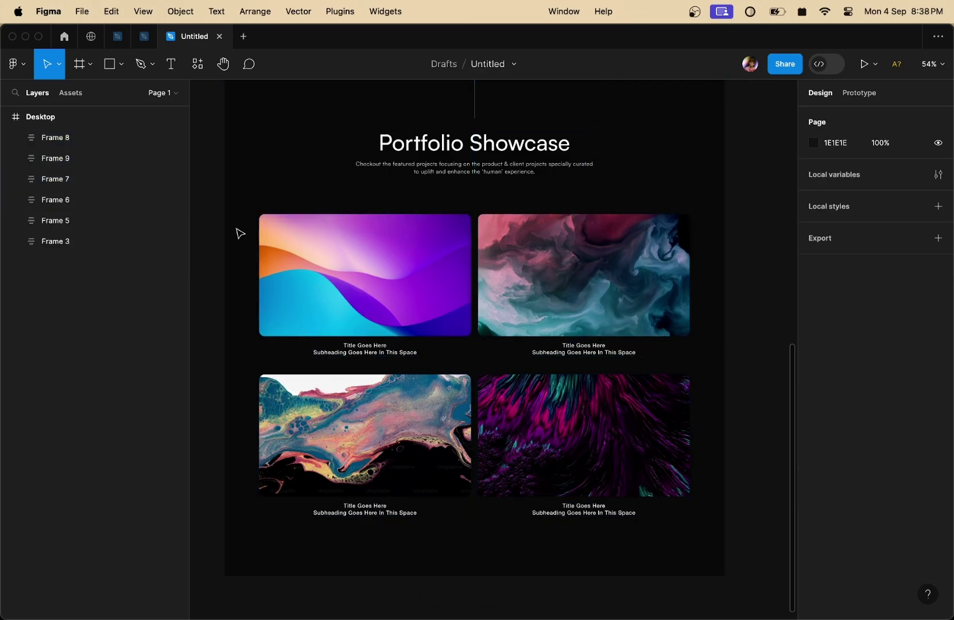
drag(236, 228, 668, 327)
scroll(459, 287, up, 6)
scroll(511, 181, down, 4)
scroll(514, 373, down, 4)
key(shift+a)
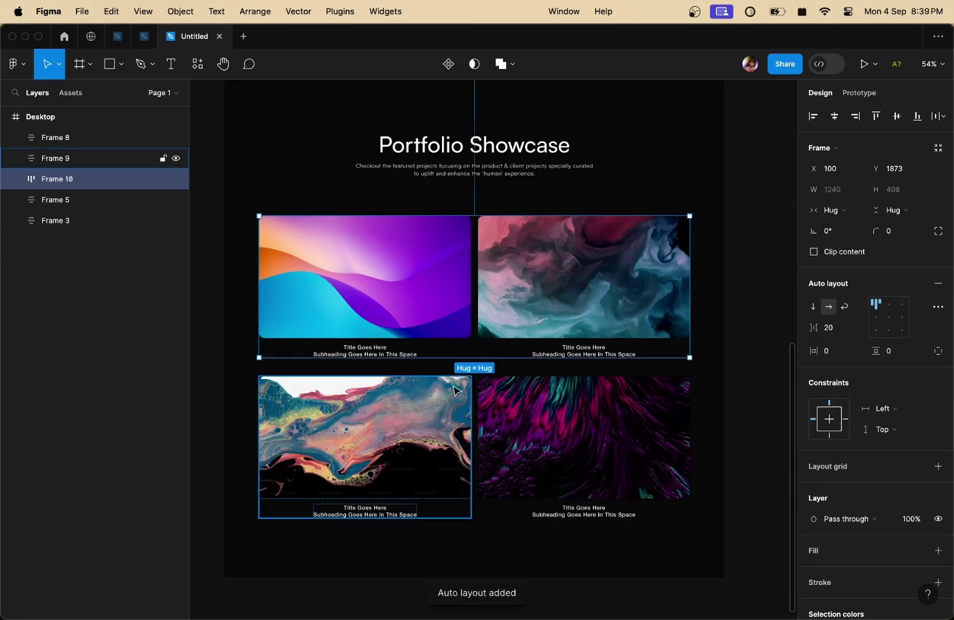
Wrap the bottom pair of images into a second auto-layout row, Frame 11.
drag(358, 550, 664, 439)
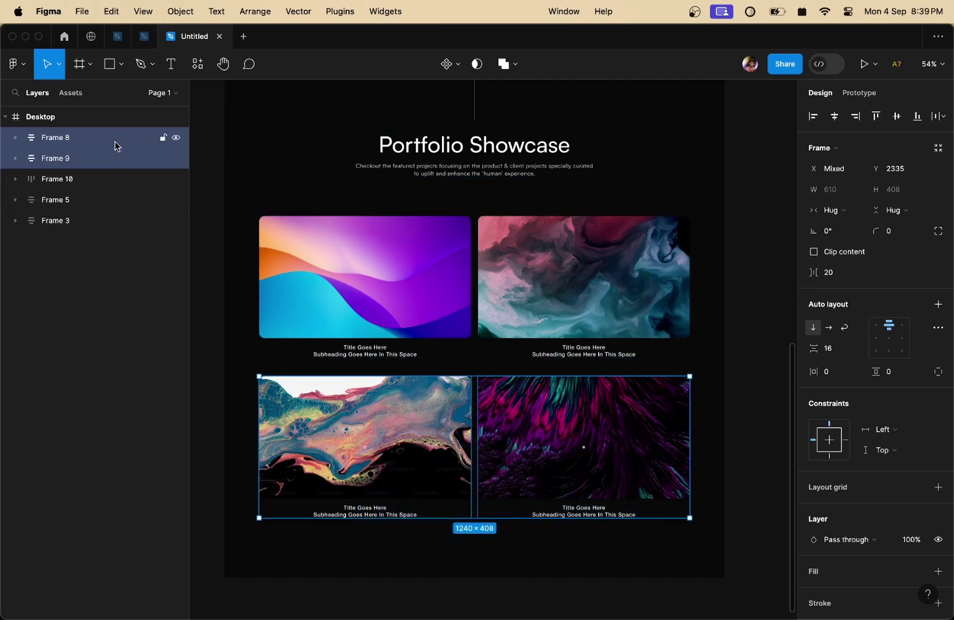
key(shift+a)
scroll(628, 324, down, 5)
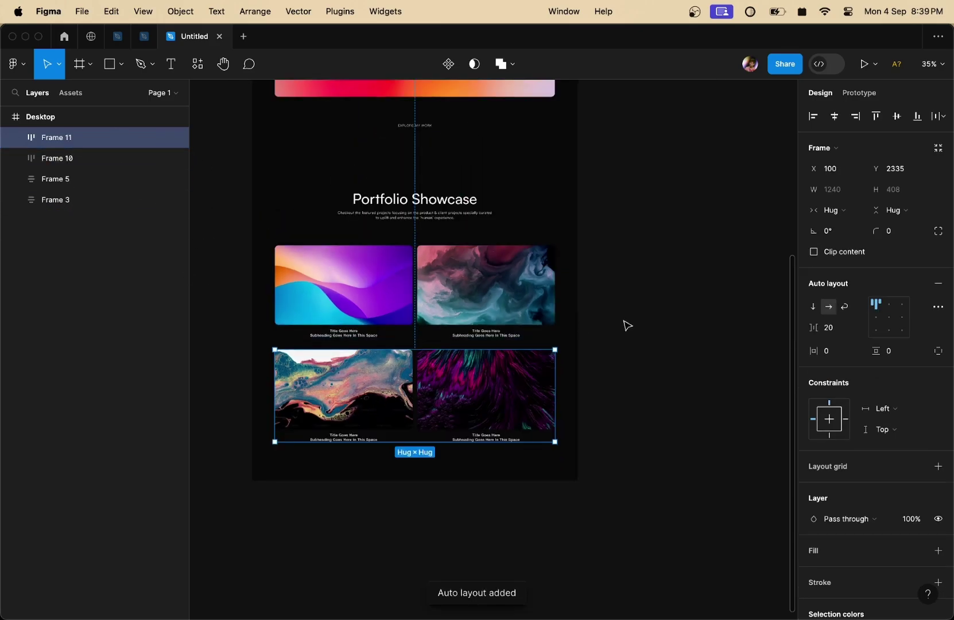
click(624, 311)
Review the hero, Portfolio Showcase and both image-row frames, then clear the selection.
scroll(598, 333, up, 5)
scroll(586, 332, up, 2)
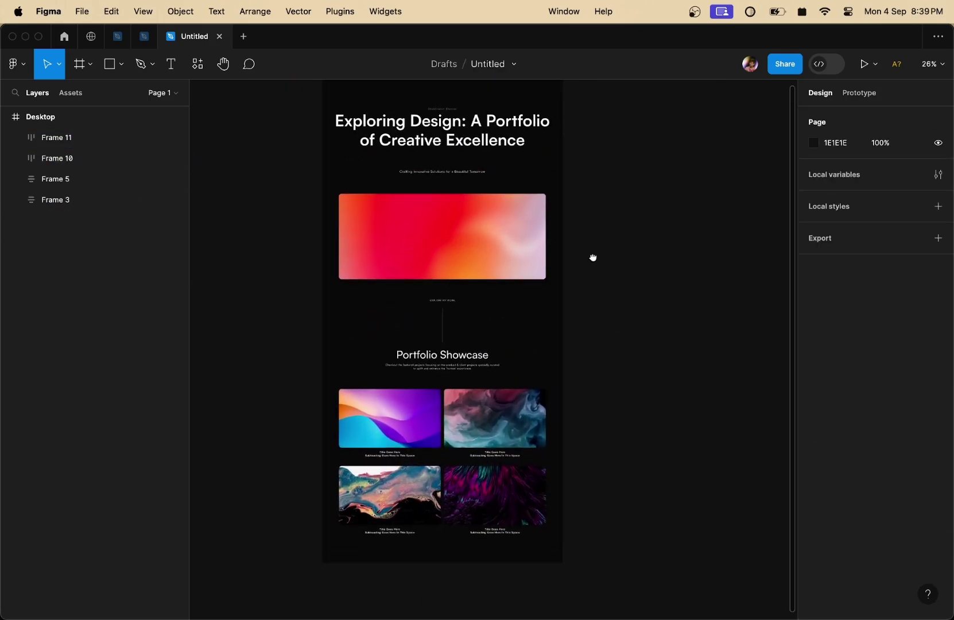
click(513, 189)
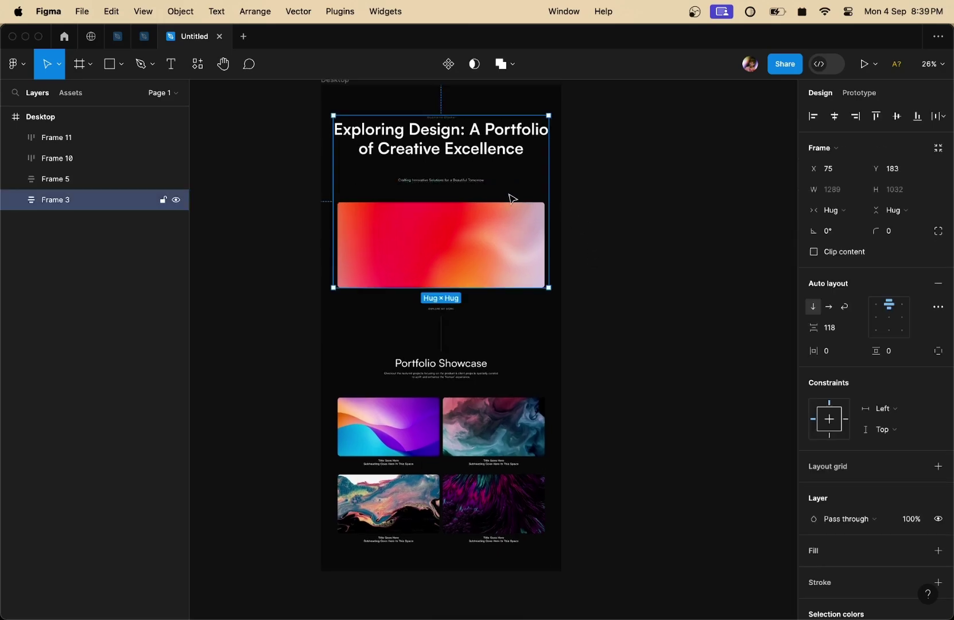
click(465, 337)
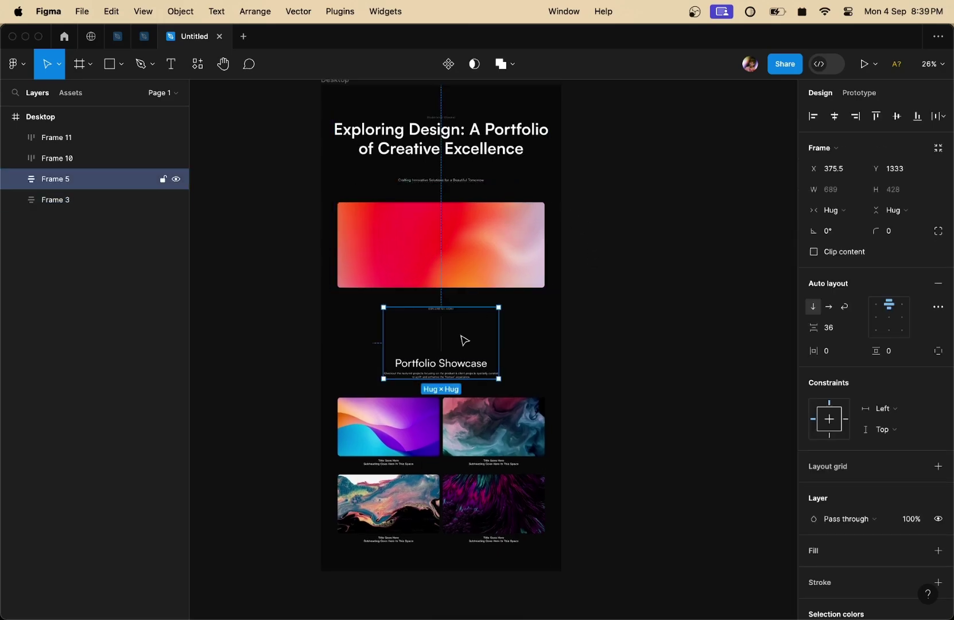
click(474, 428)
click(466, 484)
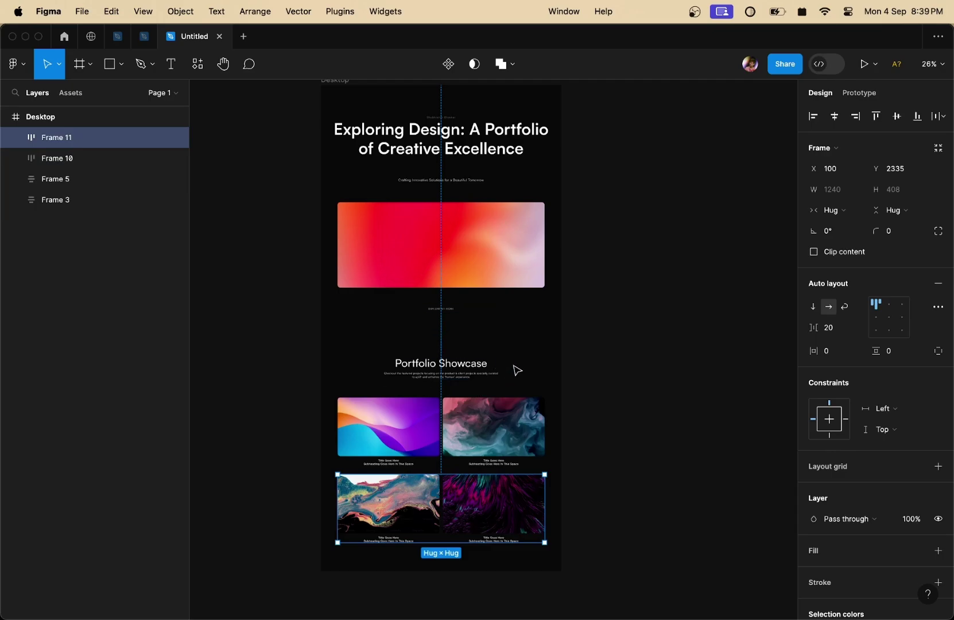
key(Escape)
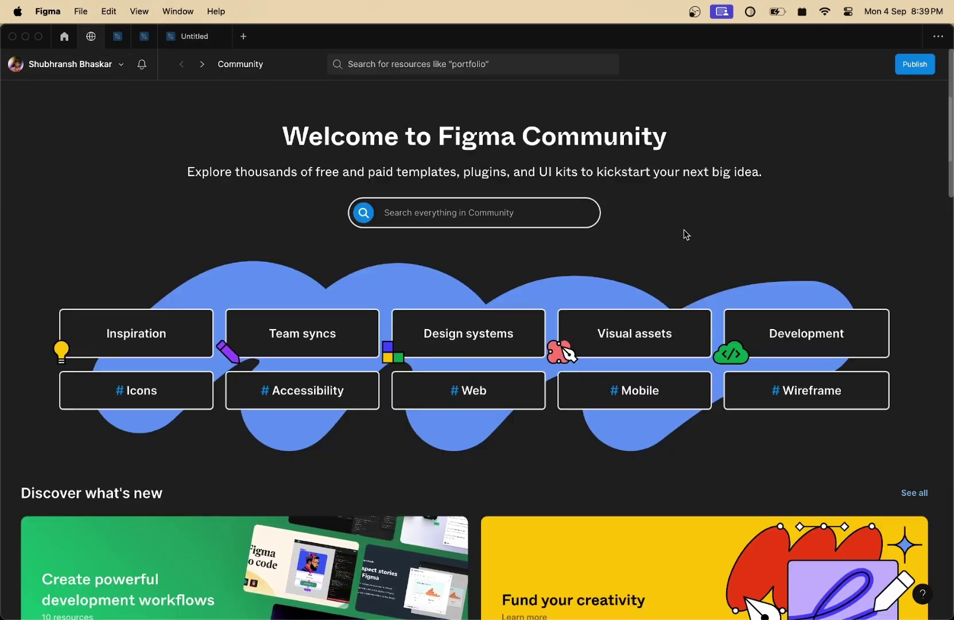
Find the Figma to HTML with Framer plugin via a 'figma to framer' plugin search, then return to Untitled.
click(453, 210)
text(figma to framer)
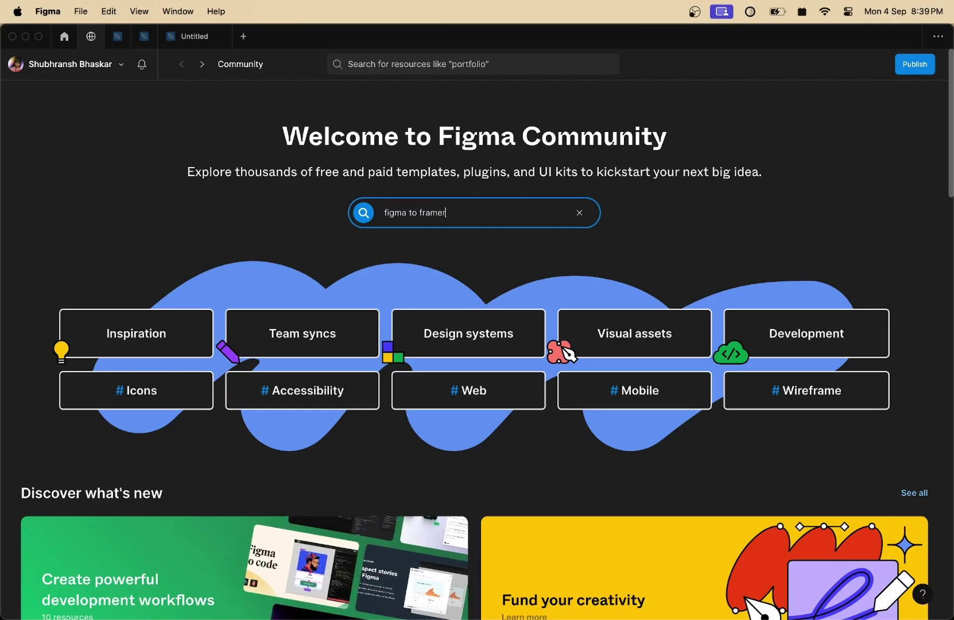
key(Return)
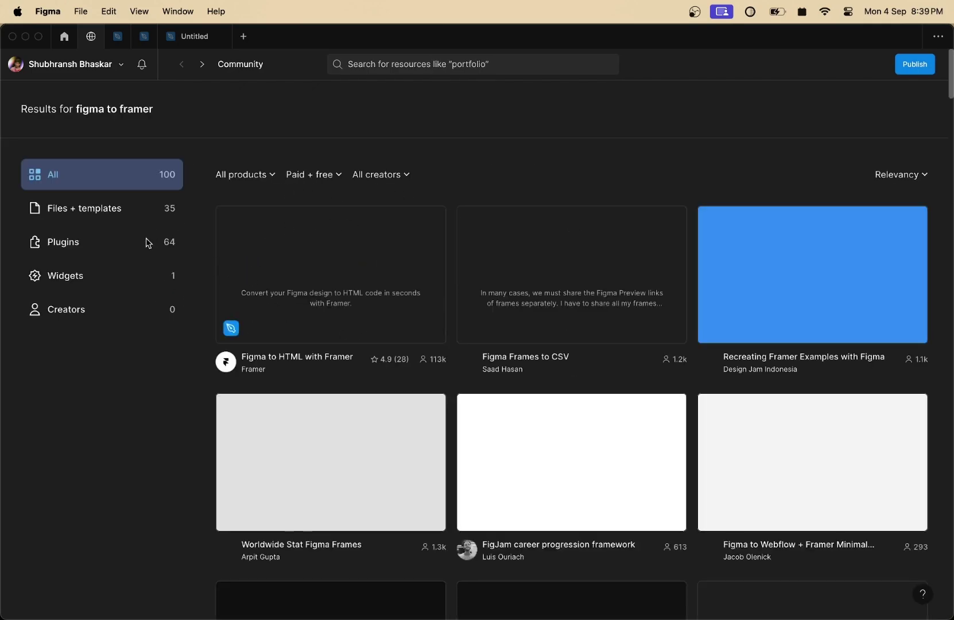
click(144, 239)
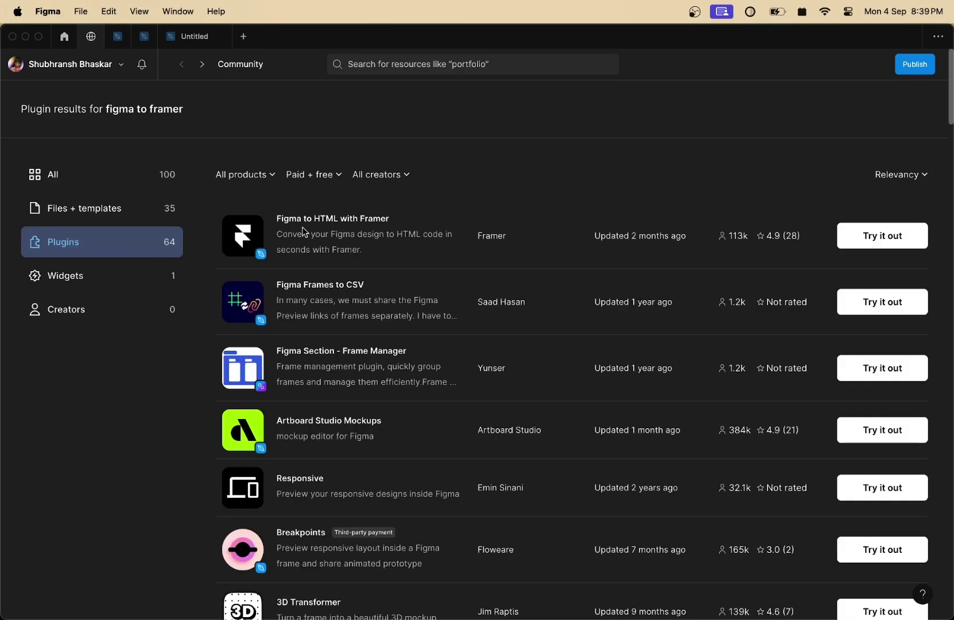
click(251, 235)
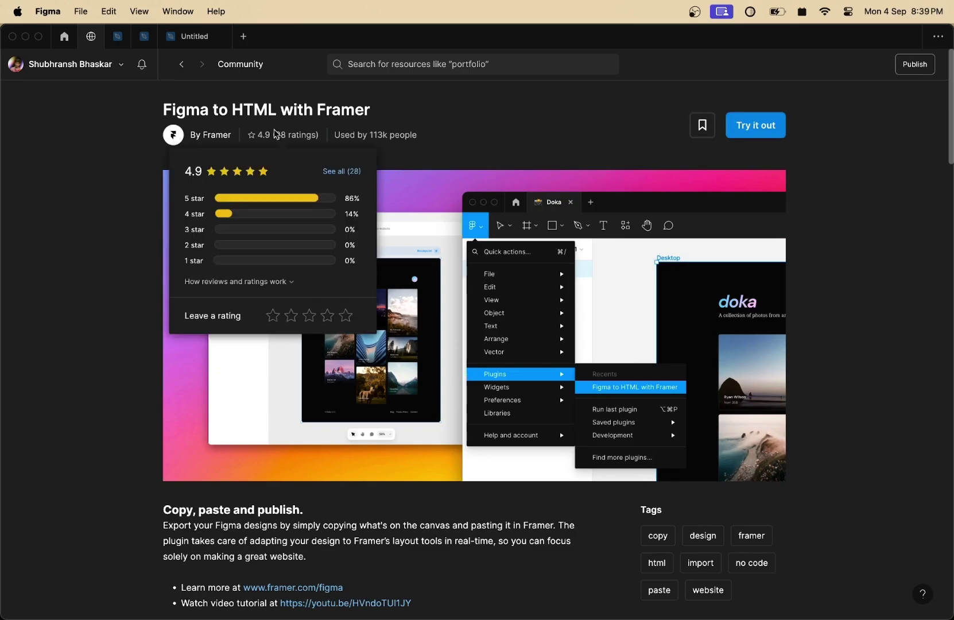
click(192, 37)
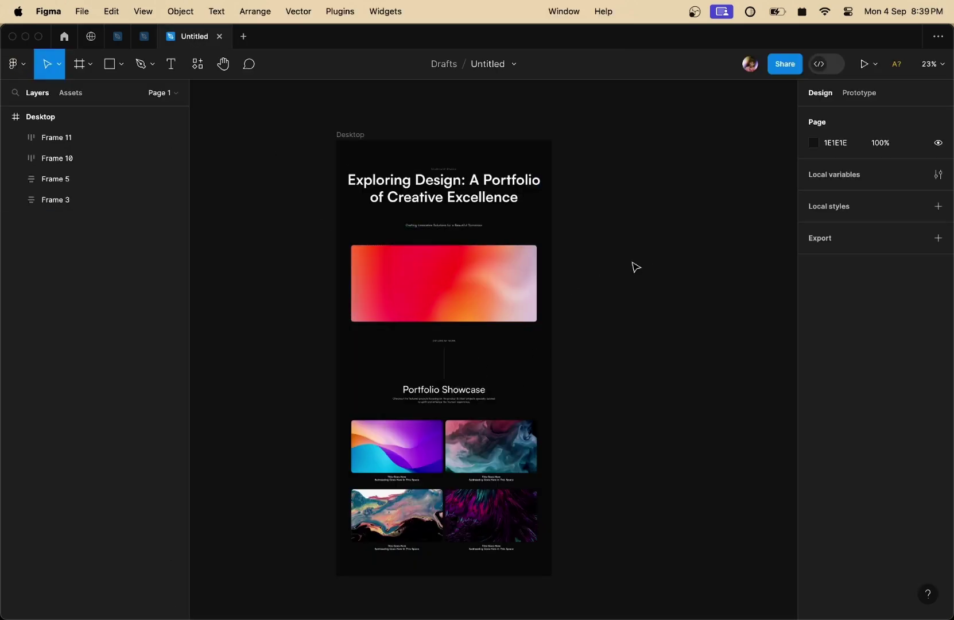
Run Figma to HTML with Framer on Frame 3 to copy its 7 layers, then deselect.
click(498, 220)
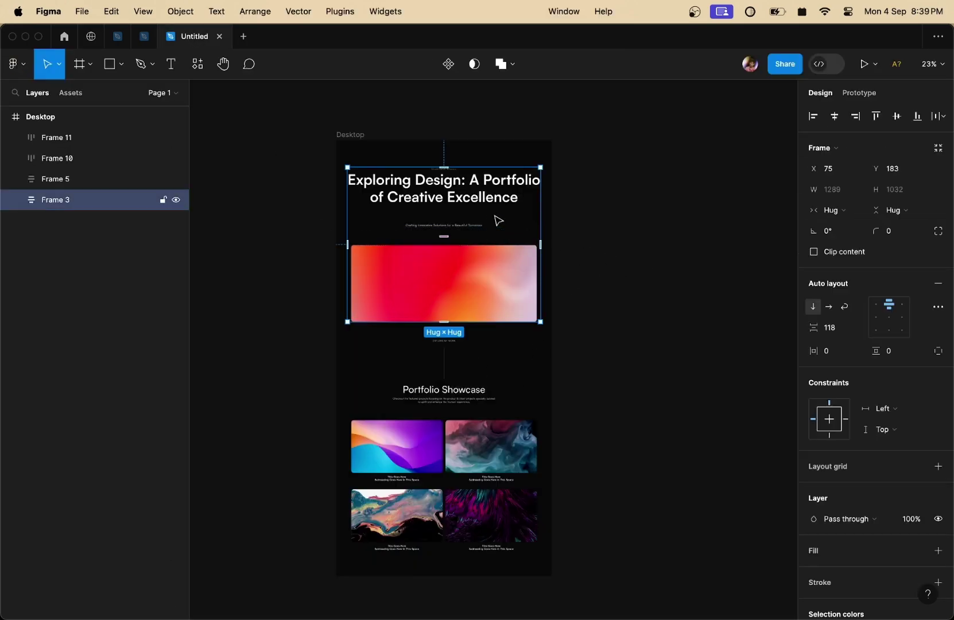
right_click(499, 220)
mouse_move(573, 512)
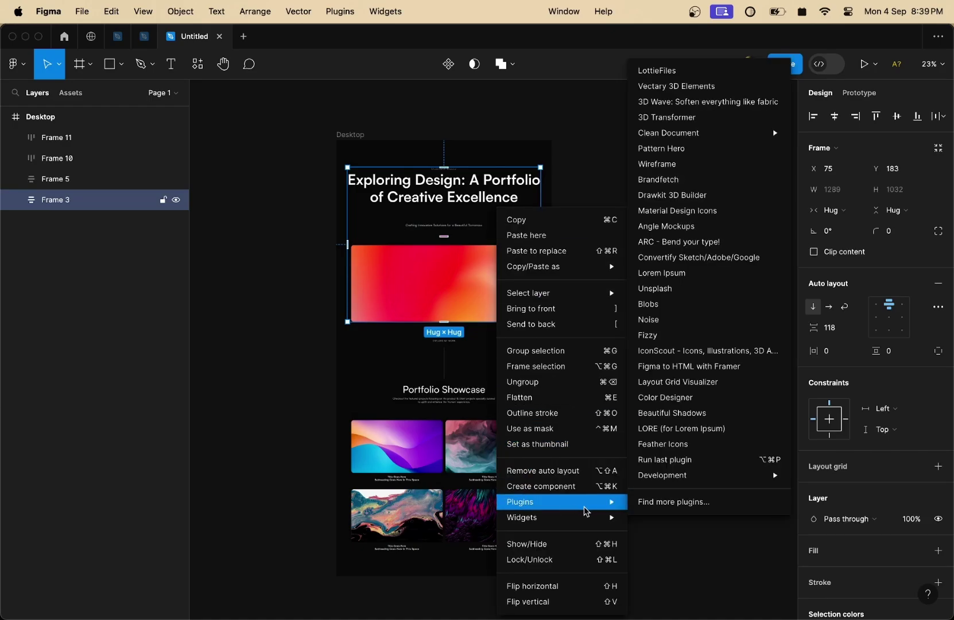
click(710, 366)
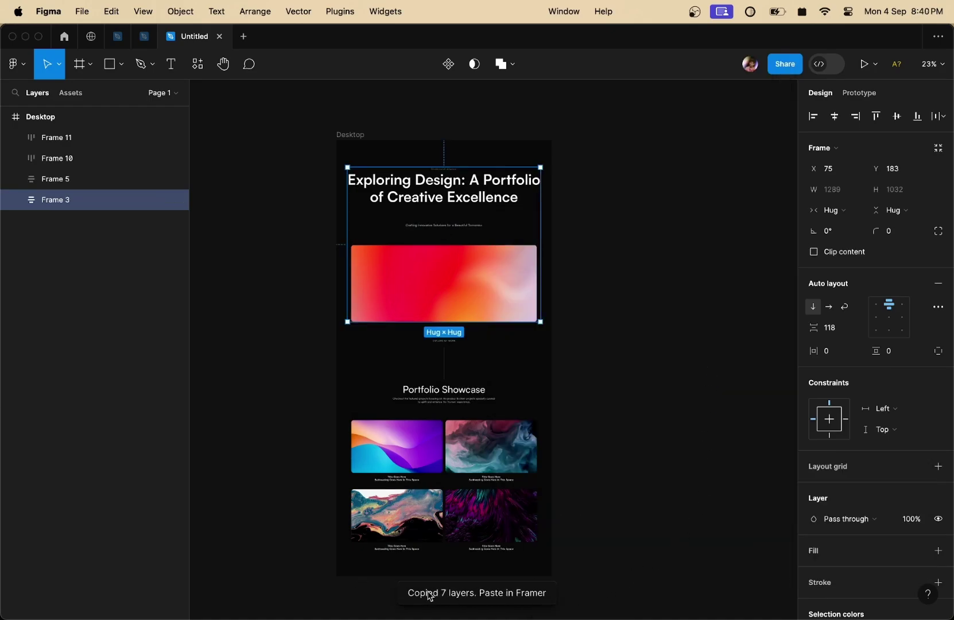
click(584, 492)
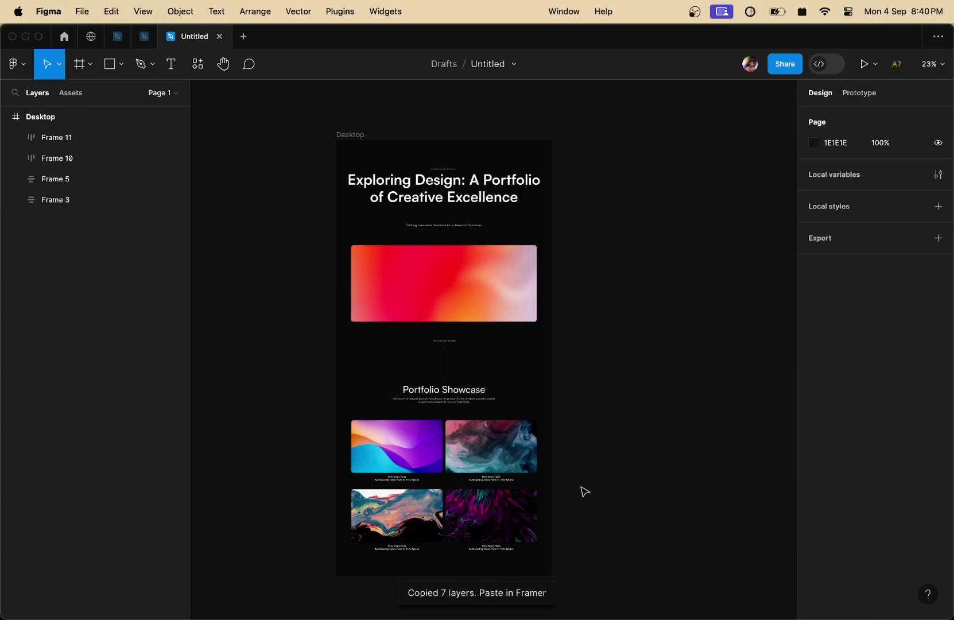
Check the Figma frame's size and set Framer's Desktop frame width to 1440.
click(415, 603)
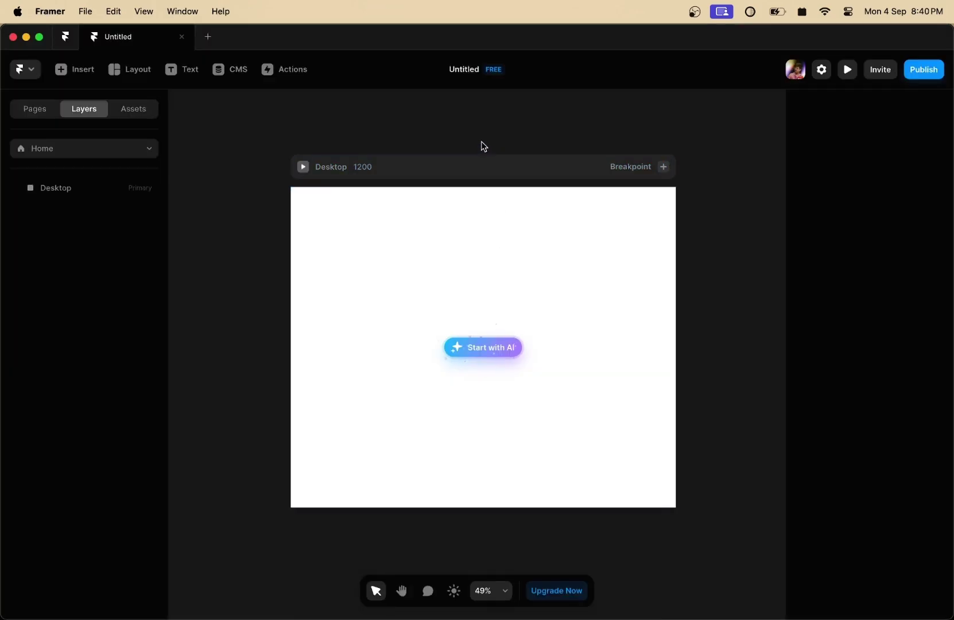
click(458, 171)
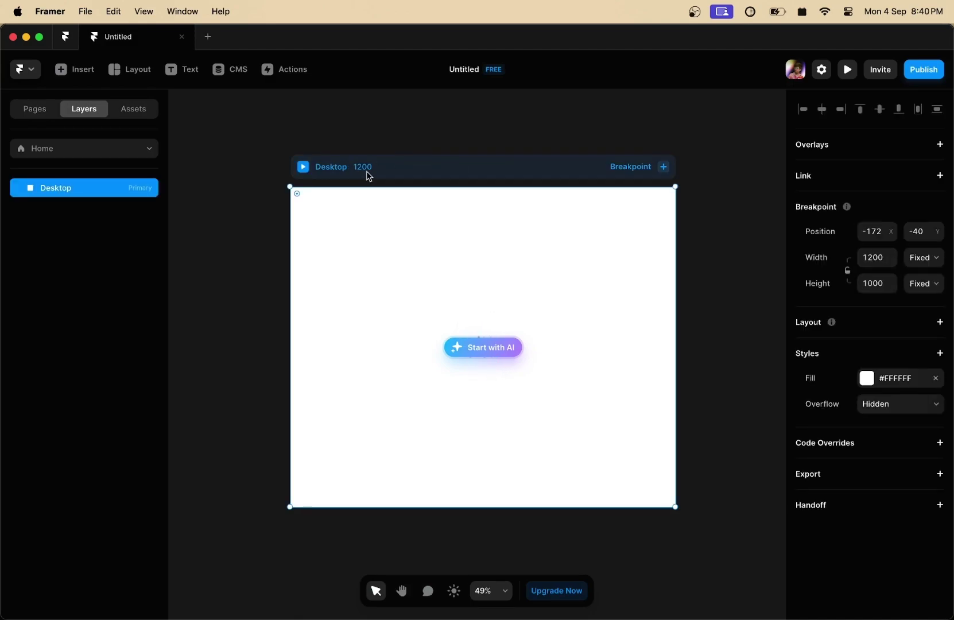
click(521, 600)
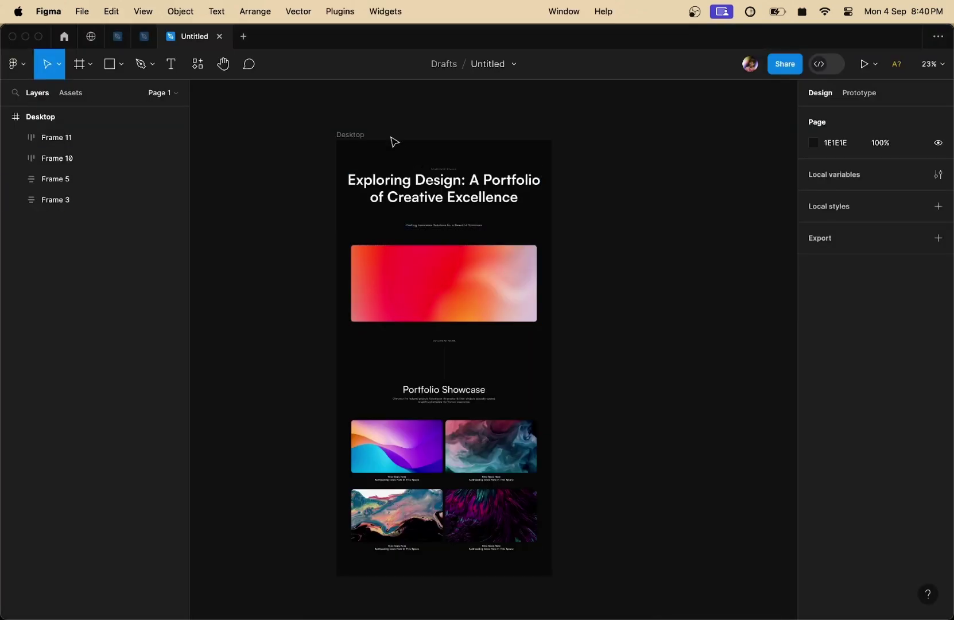
click(348, 134)
mouse_move(448, 615)
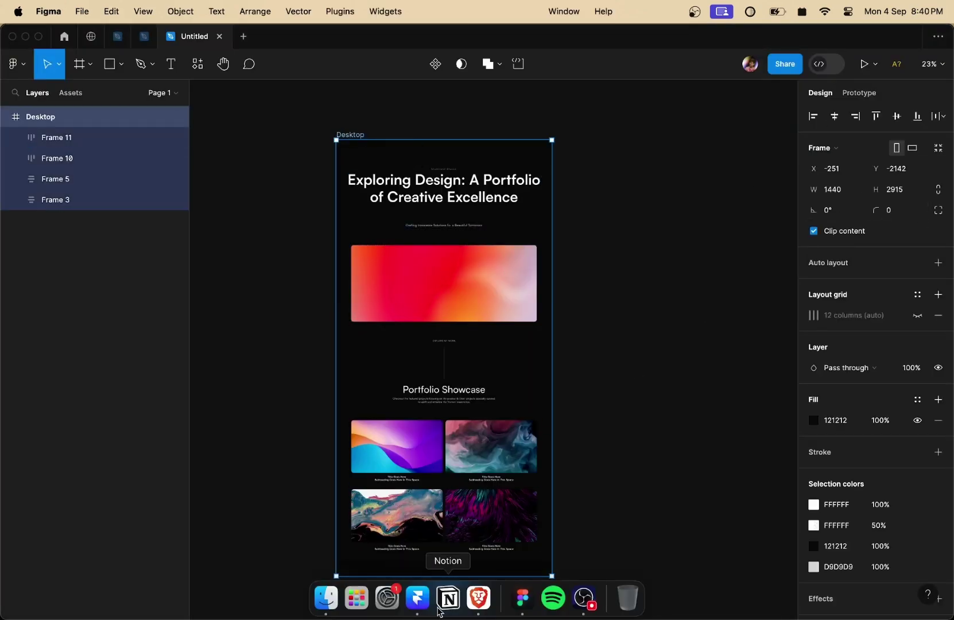
click(415, 600)
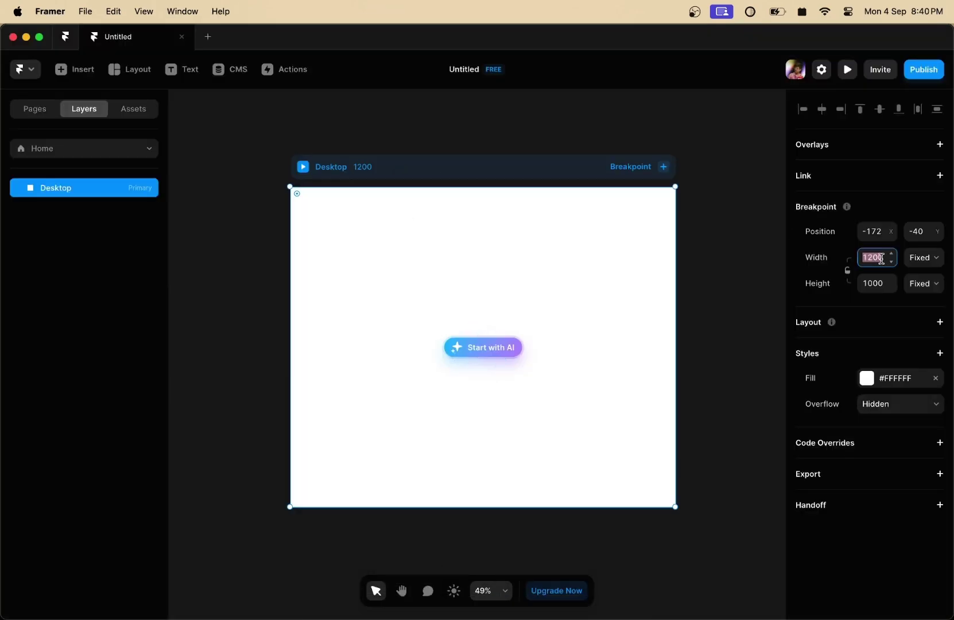
key(Return)
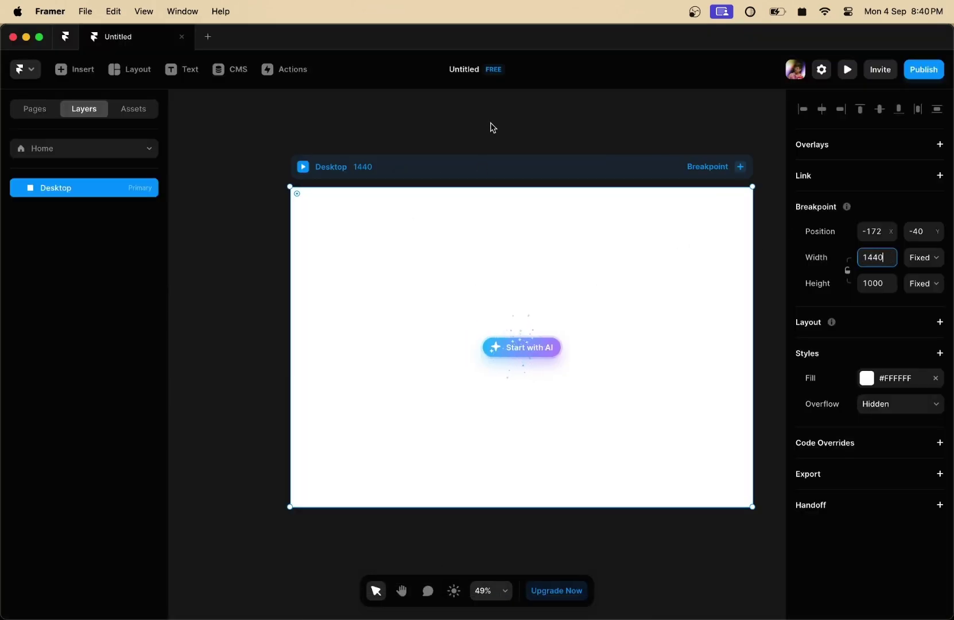
Give the Desktop frame a dark #121212 fill.
click(492, 128)
click(474, 168)
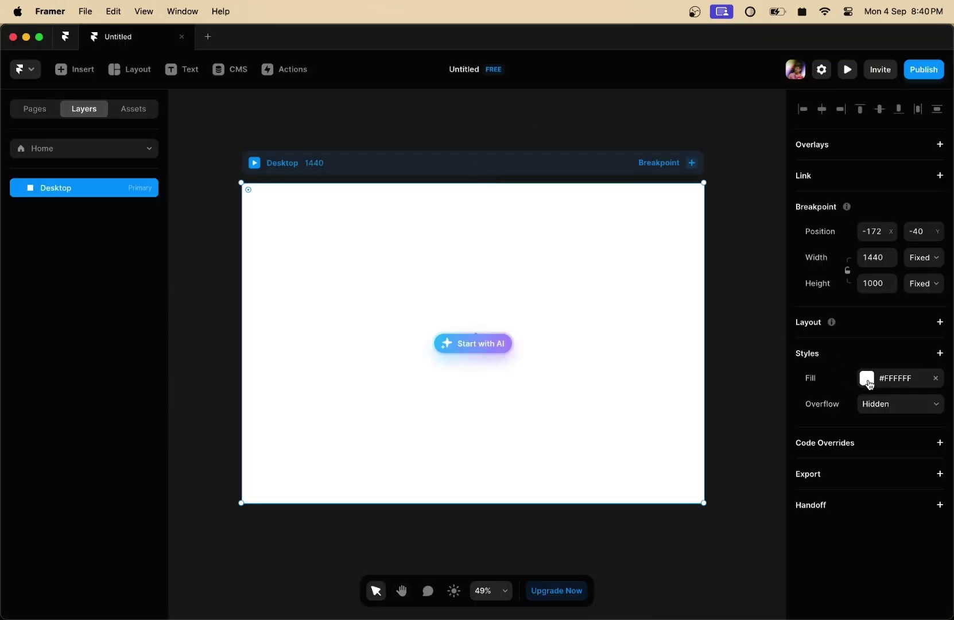
click(868, 381)
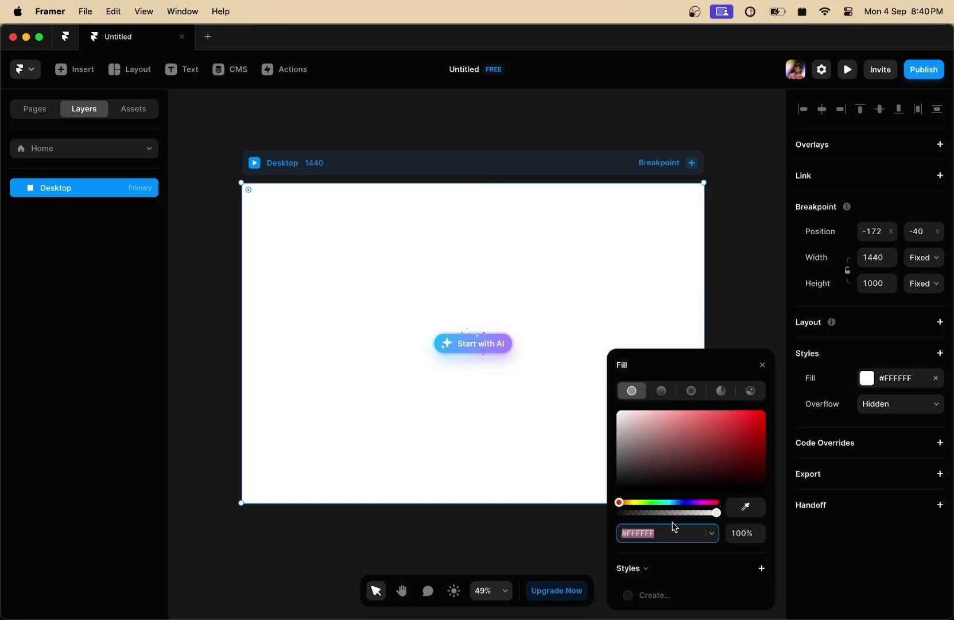
click(739, 307)
Stretch the Desktop frame to 2415 tall and paste in the copied Figma design.
click(502, 167)
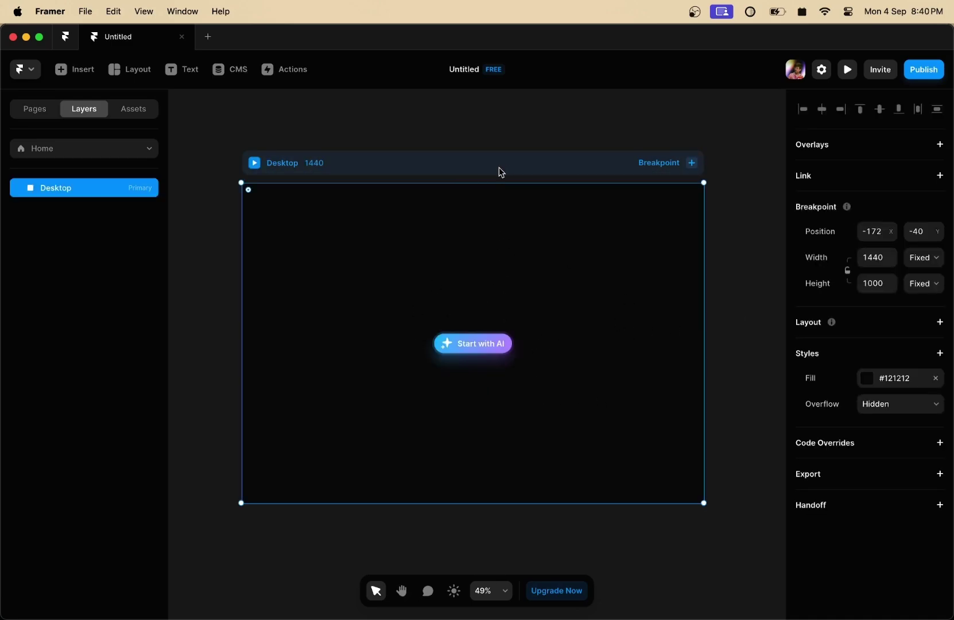
scroll(482, 163, down, 5)
scroll(496, 442, down, 5)
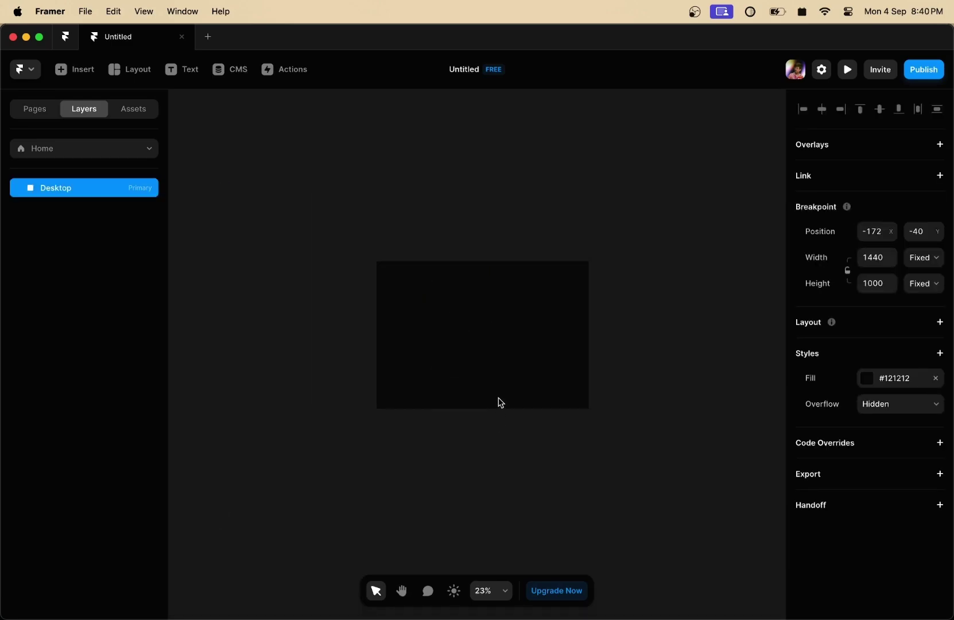
drag(501, 407, 506, 615)
scroll(637, 348, down, 3)
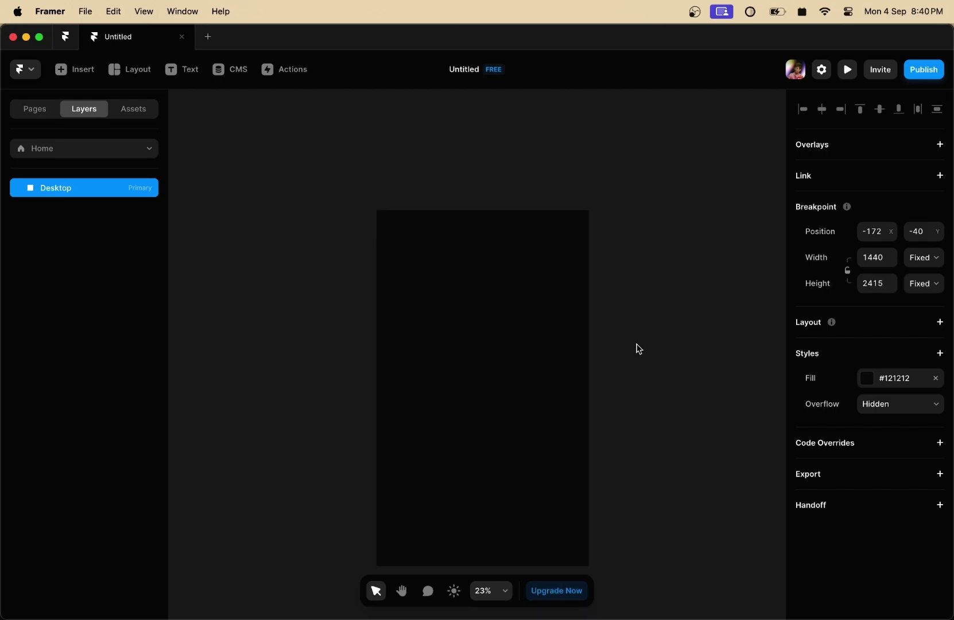
scroll(475, 194, up, 5)
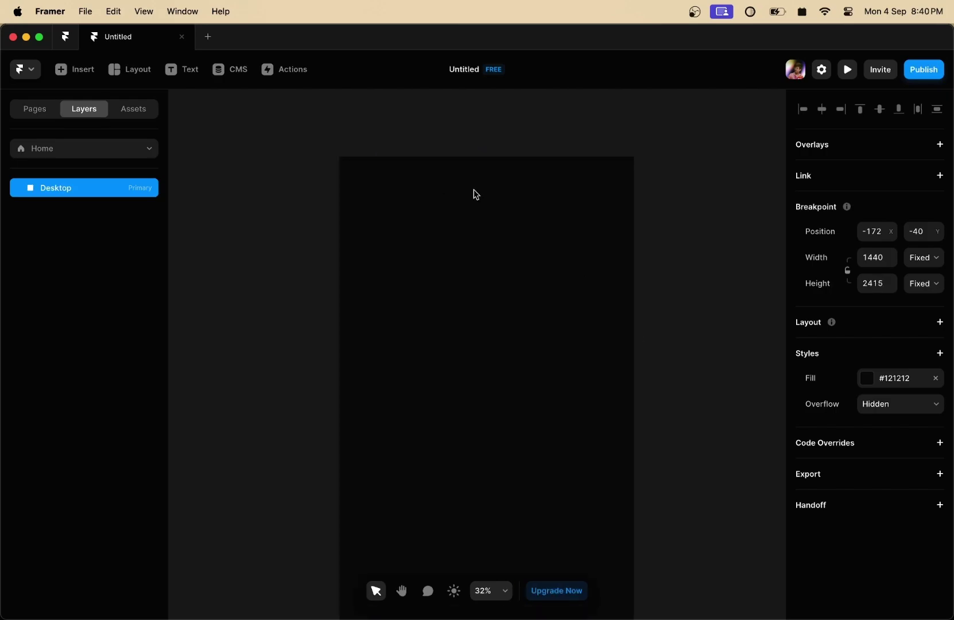
key(super+v)
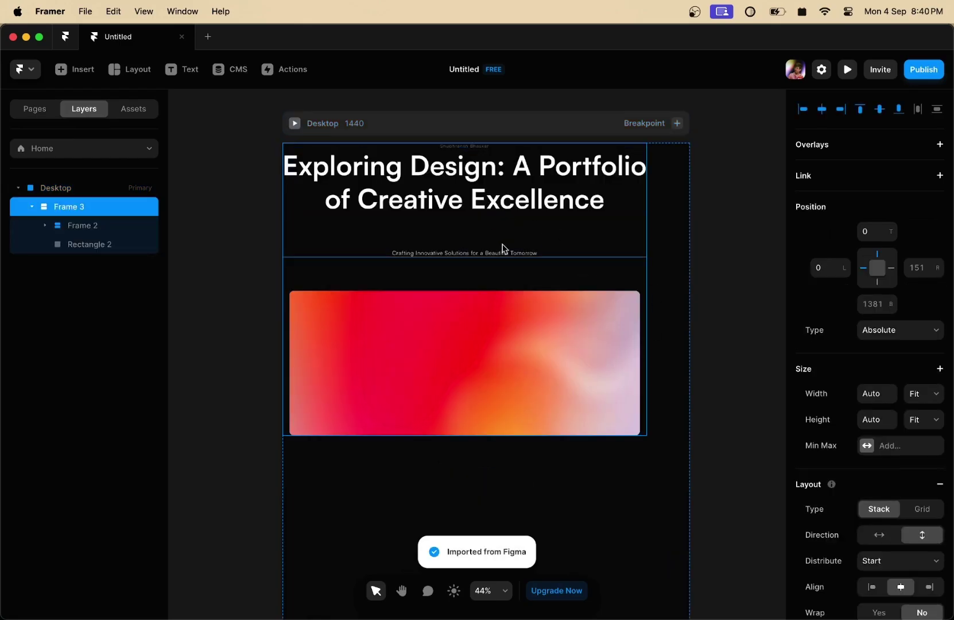
Inspect the pasted hero frame's layer tree, expanding Frame 2 and Frame 1.
click(234, 336)
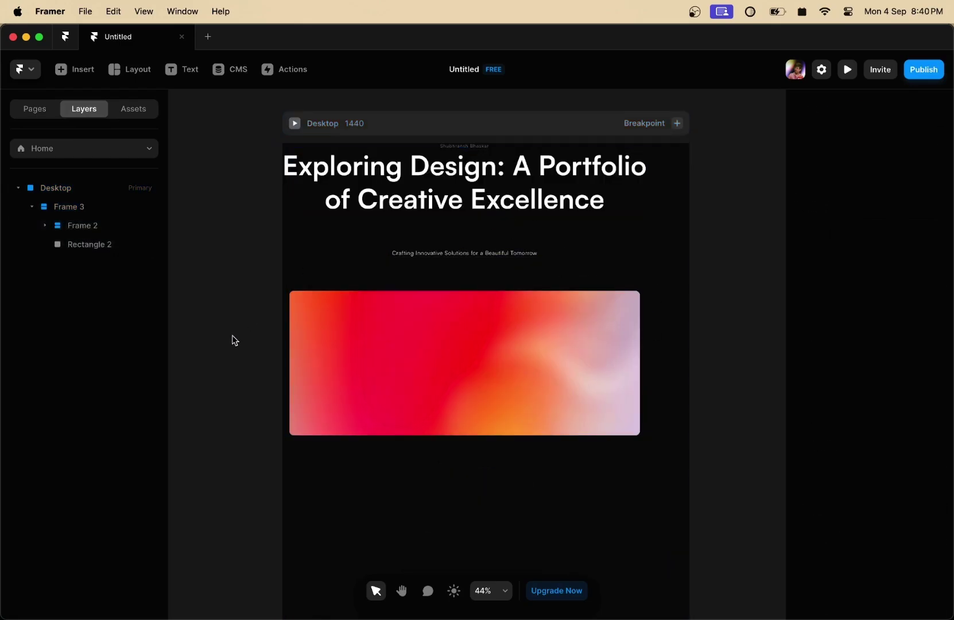
click(95, 211)
click(45, 227)
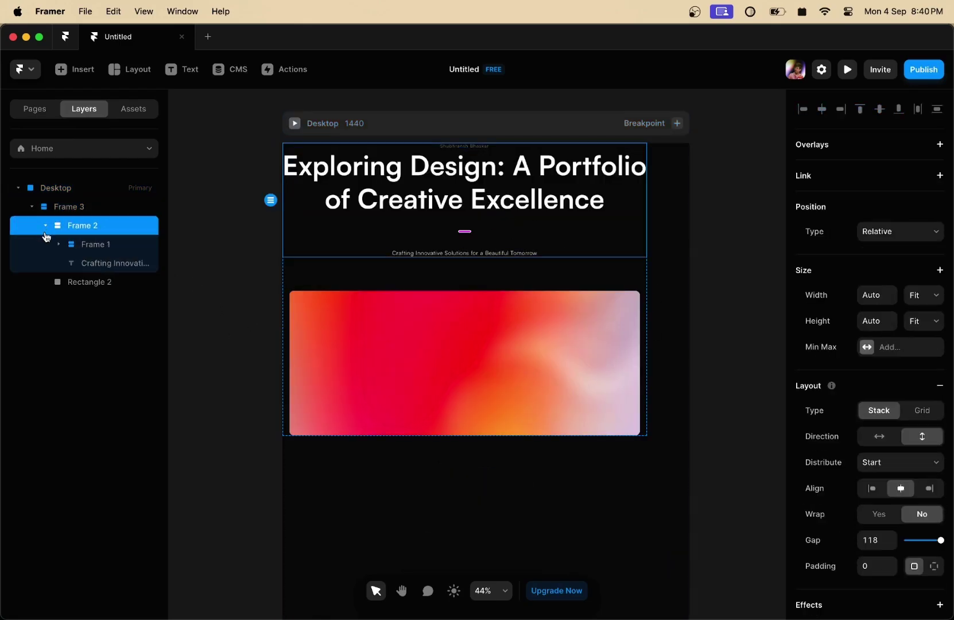
click(59, 247)
click(59, 246)
click(32, 208)
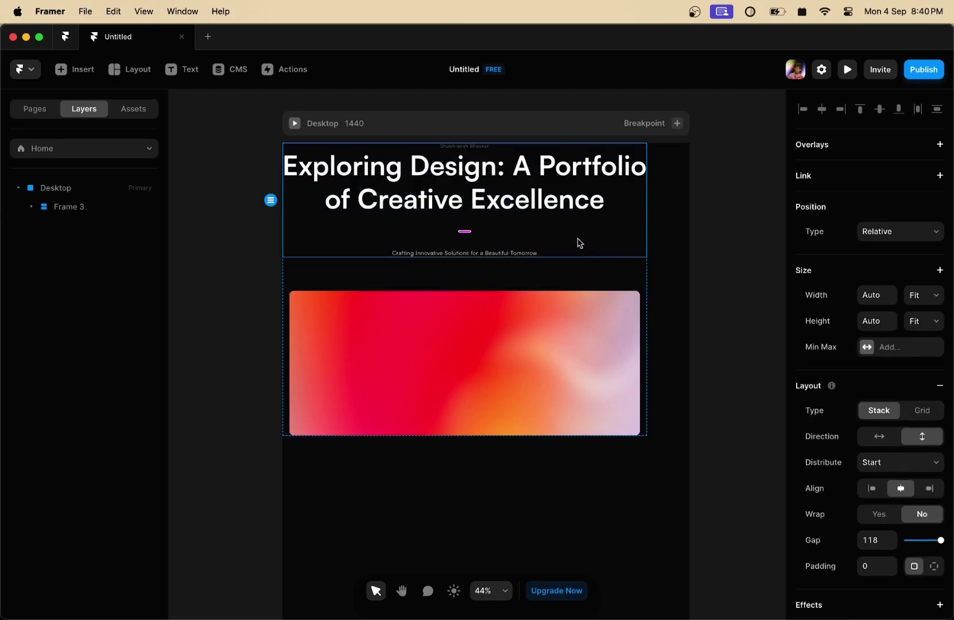
Drag the hero frame to sit centred, 184 from the top of the Desktop frame.
click(529, 295)
click(576, 285)
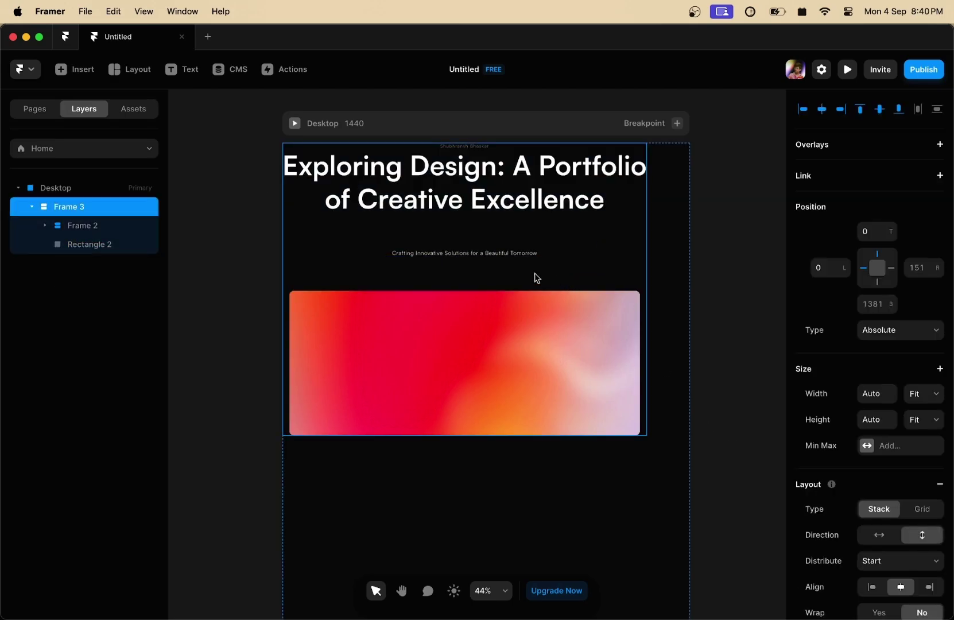
drag(533, 274, 558, 328)
click(689, 287)
scroll(656, 246, down, 5)
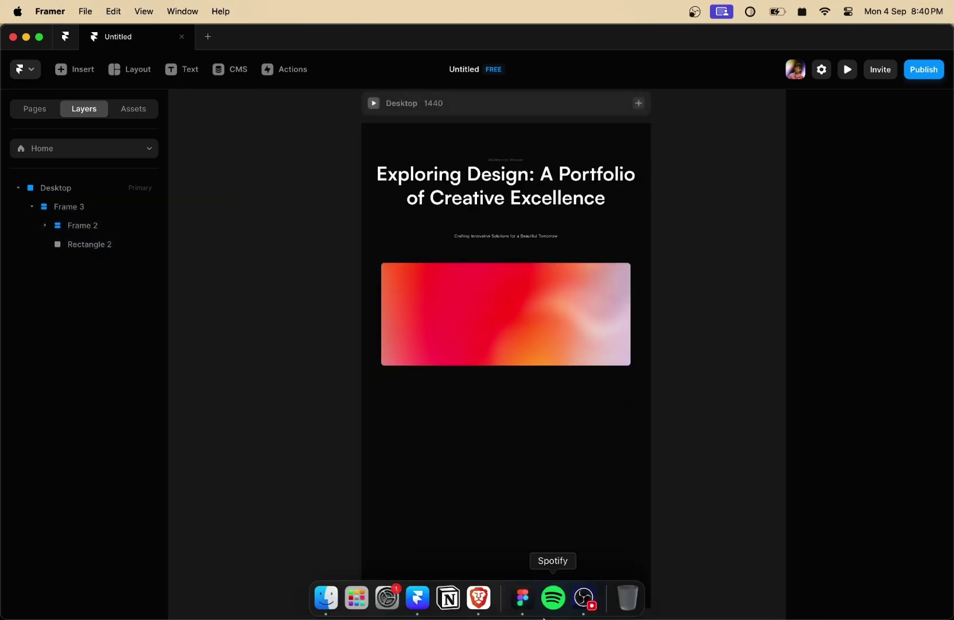
Copy the Portfolio Showcase frame with the Figma to HTML plugin and paste it into Framer.
click(520, 599)
click(579, 402)
click(491, 266)
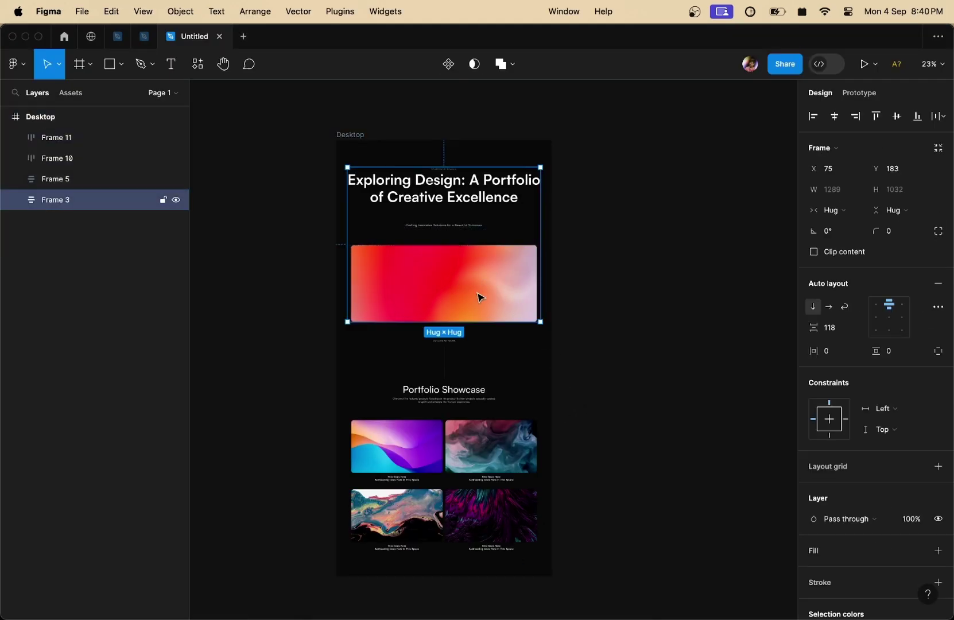
click(459, 382)
right_click(459, 383)
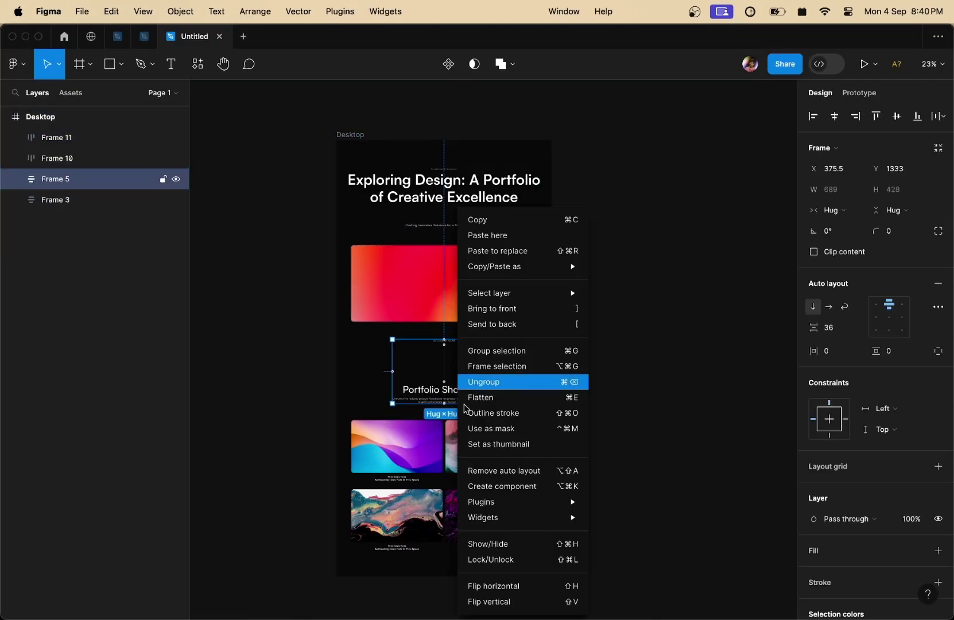
mouse_move(485, 502)
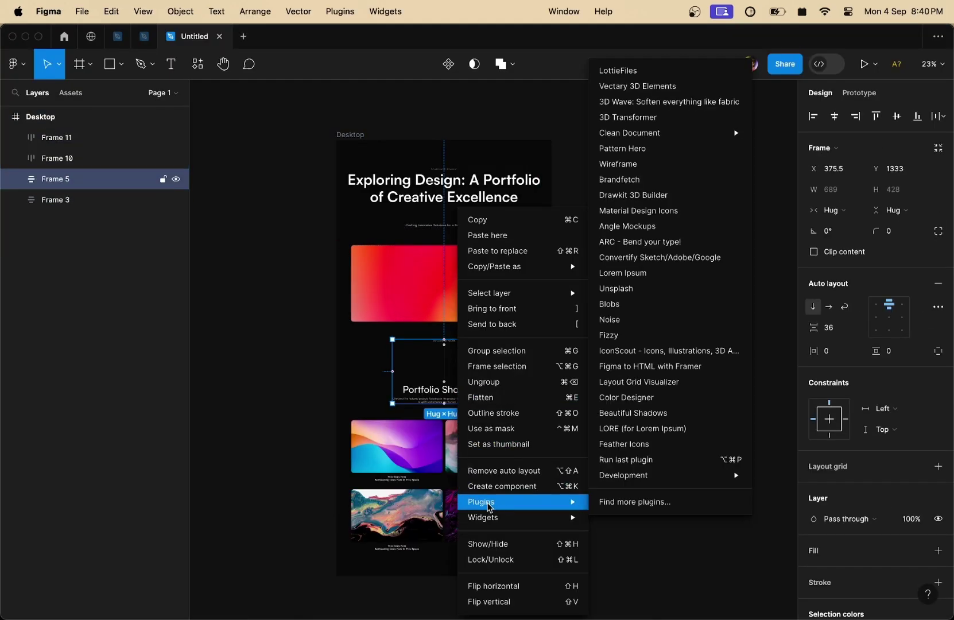
click(660, 368)
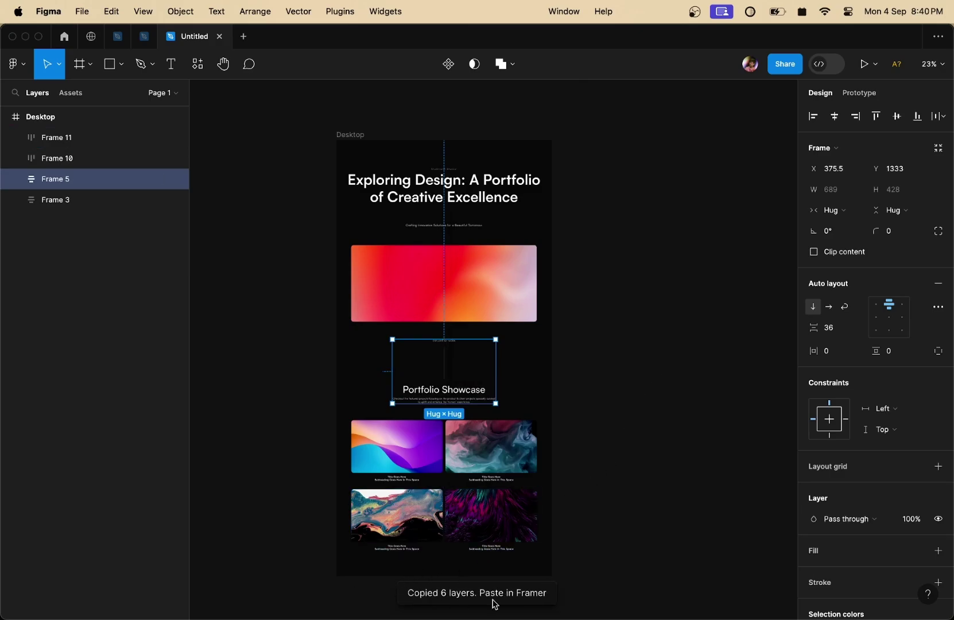
click(447, 596)
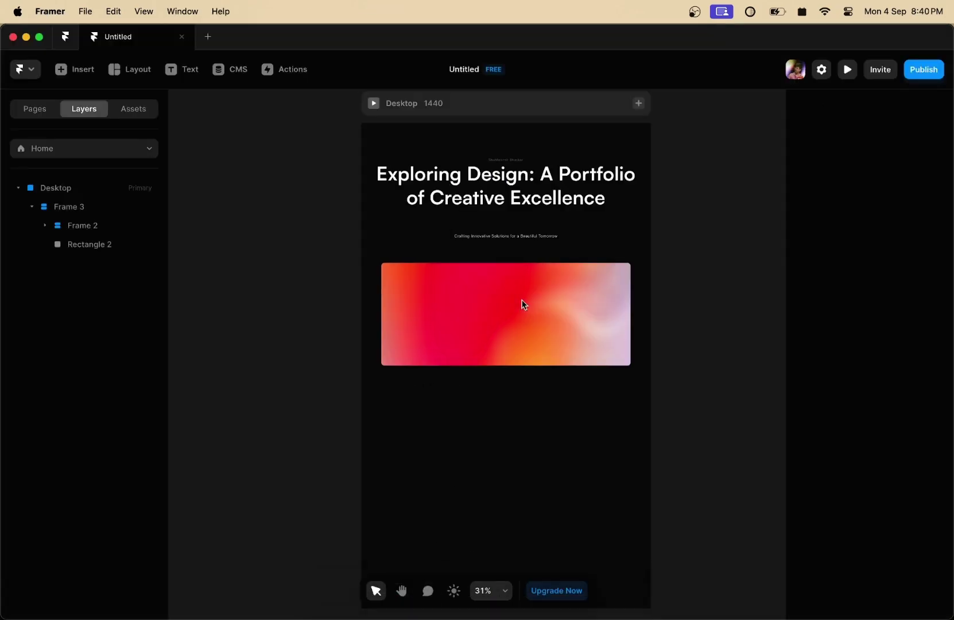
key(super+v)
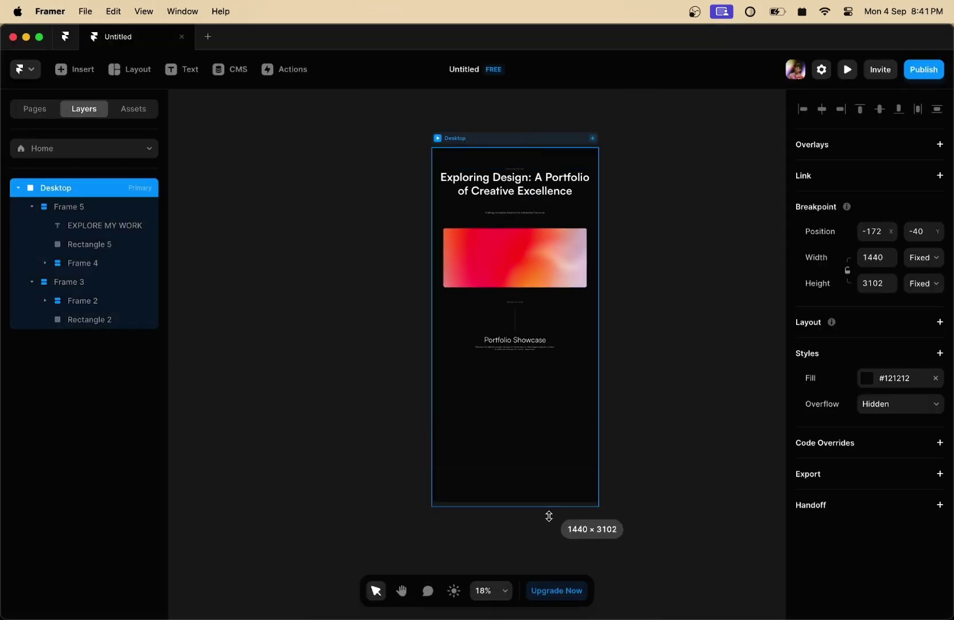
Copy the first project-card row, Frame 10, from Figma and paste it into Framer.
key(super+Tab)
right_click(469, 402)
key(alt+super+p)
key(super+Tab)
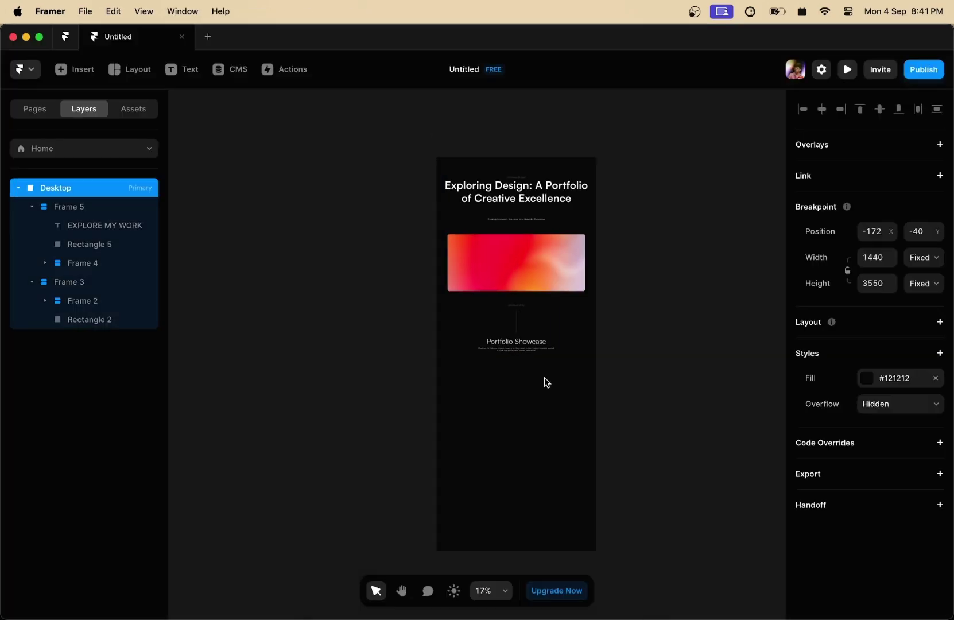
key(super+v)
click(652, 409)
Paste the second card row, Frame 11, into Framer and place it below the first.
key(super+Tab)
right_click(517, 471)
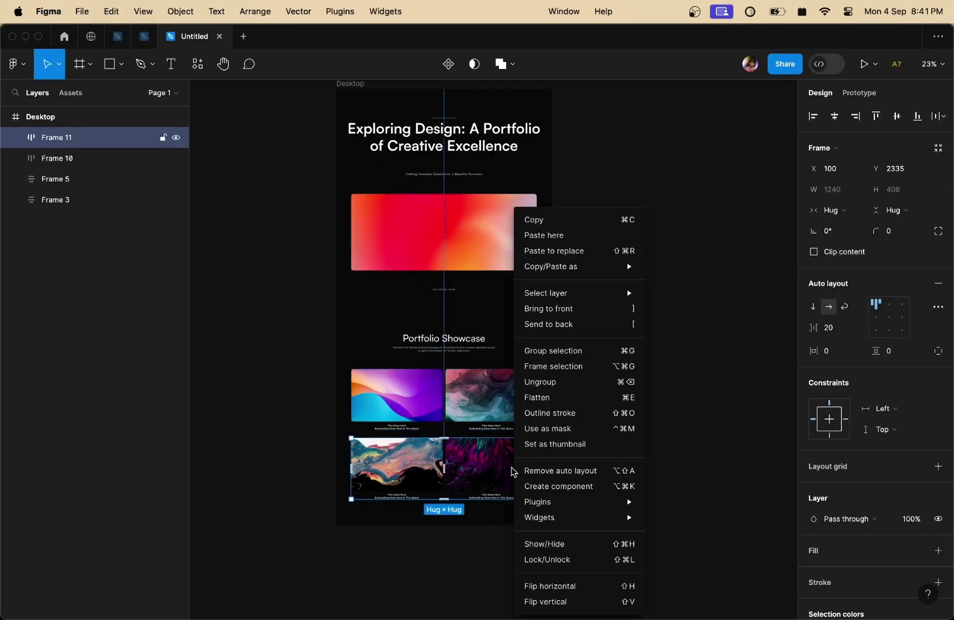
key(alt+super+p)
key(super+Tab)
key(super+v)
drag(508, 115, 481, 420)
key(Escape)
Shorten the Desktop frame so it ends just below the project cards.
click(516, 96)
scroll(574, 494, down, 2)
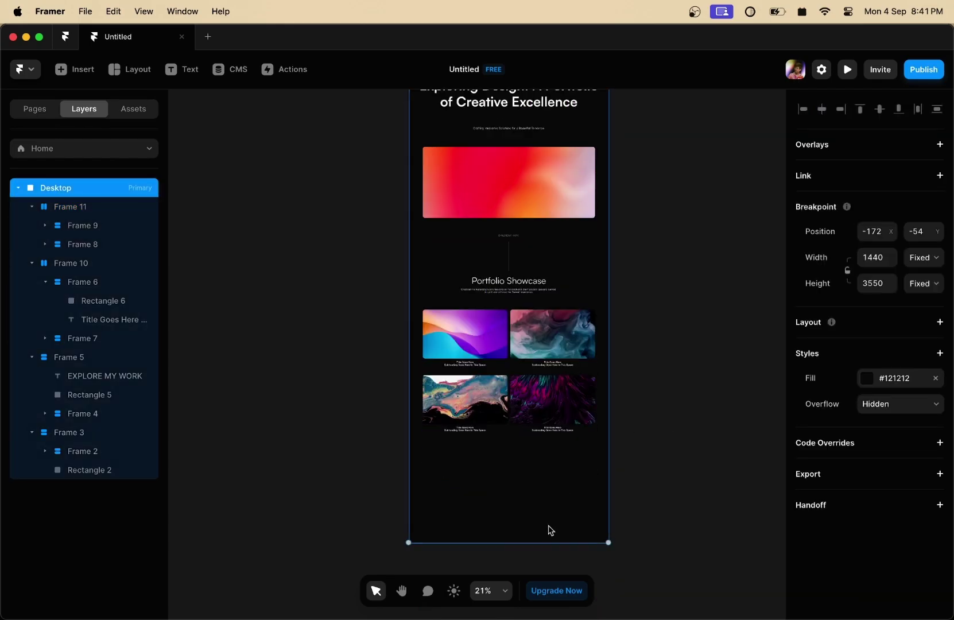
drag(545, 542, 550, 452)
click(624, 269)
key(h)
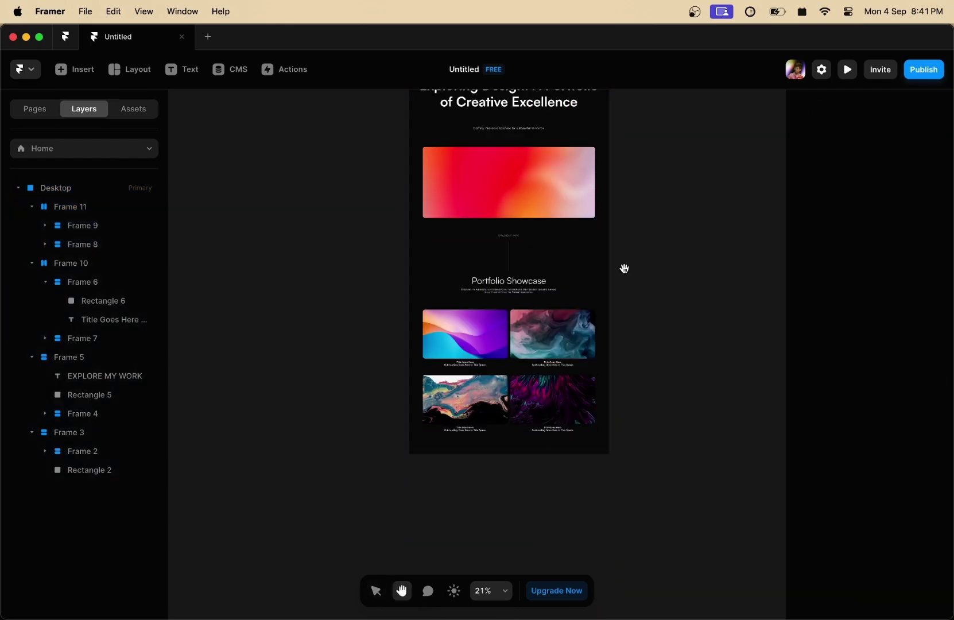
drag(624, 268, 608, 329)
key(v)
Review a card image, its caption and the headings, then publish to a framer.app domain.
click(525, 403)
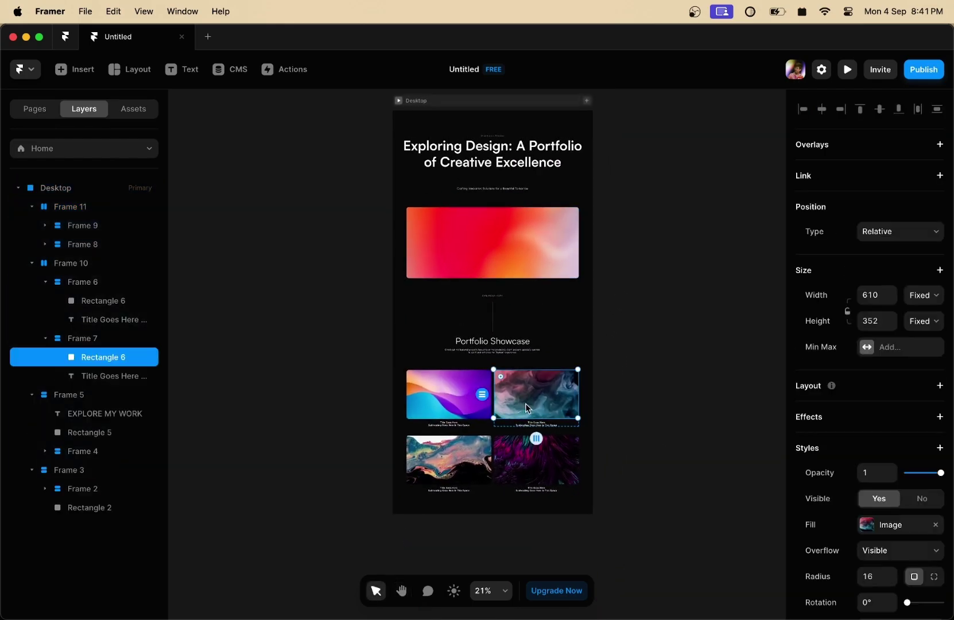
scroll(864, 494, down, 5)
click(866, 406)
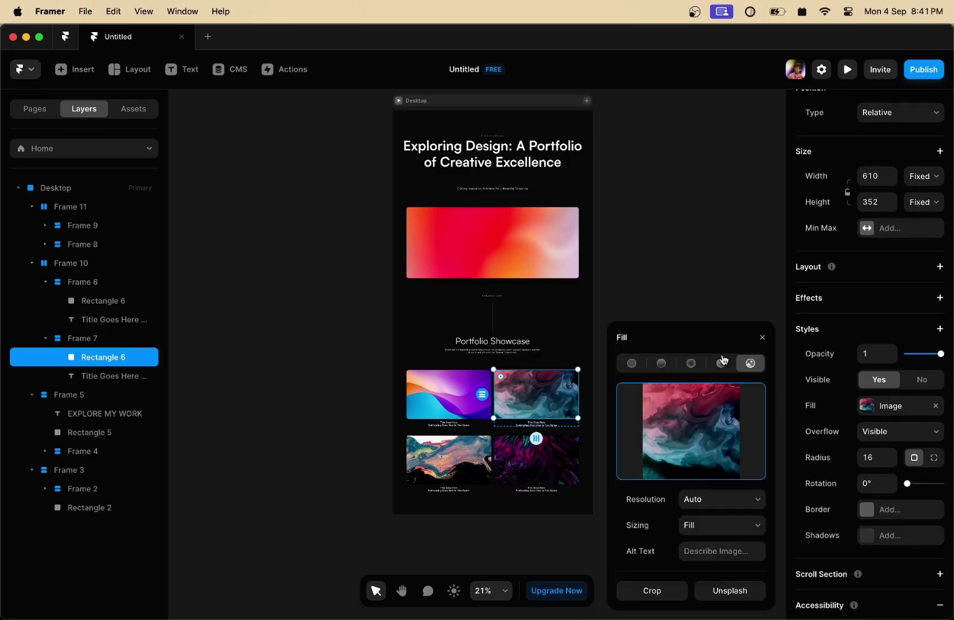
click(762, 342)
click(102, 375)
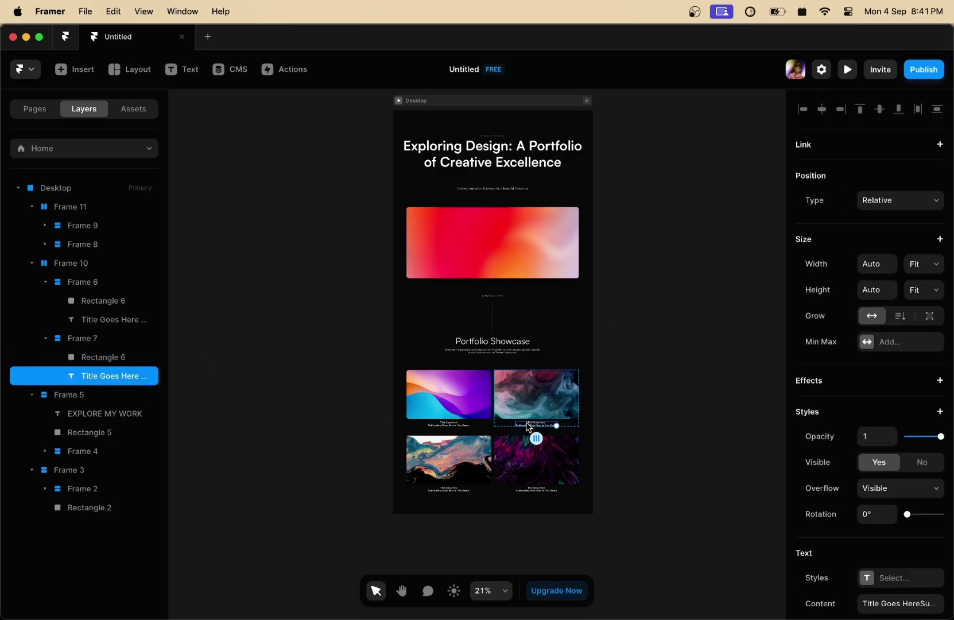
click(499, 346)
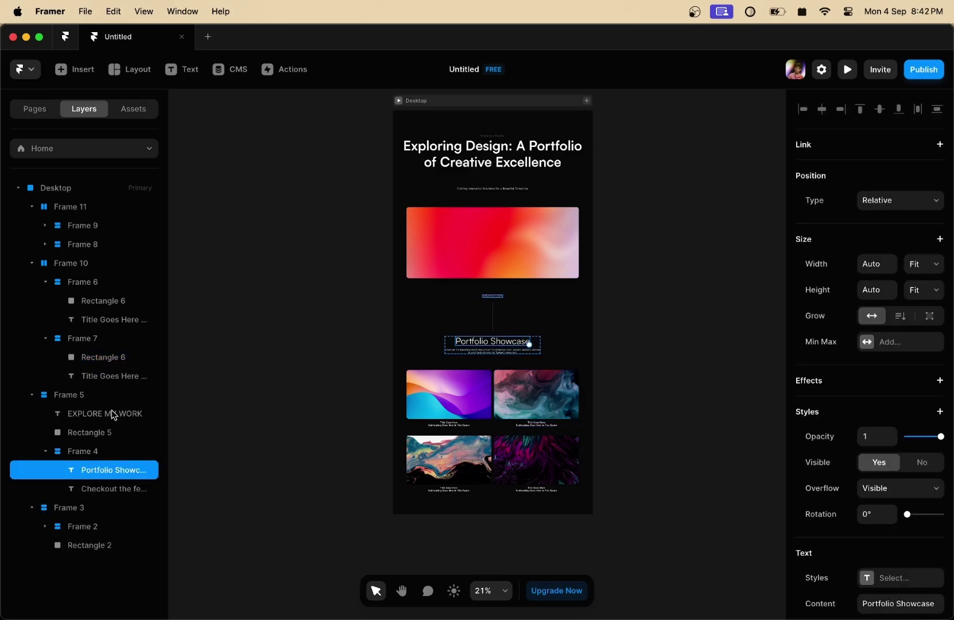
click(481, 161)
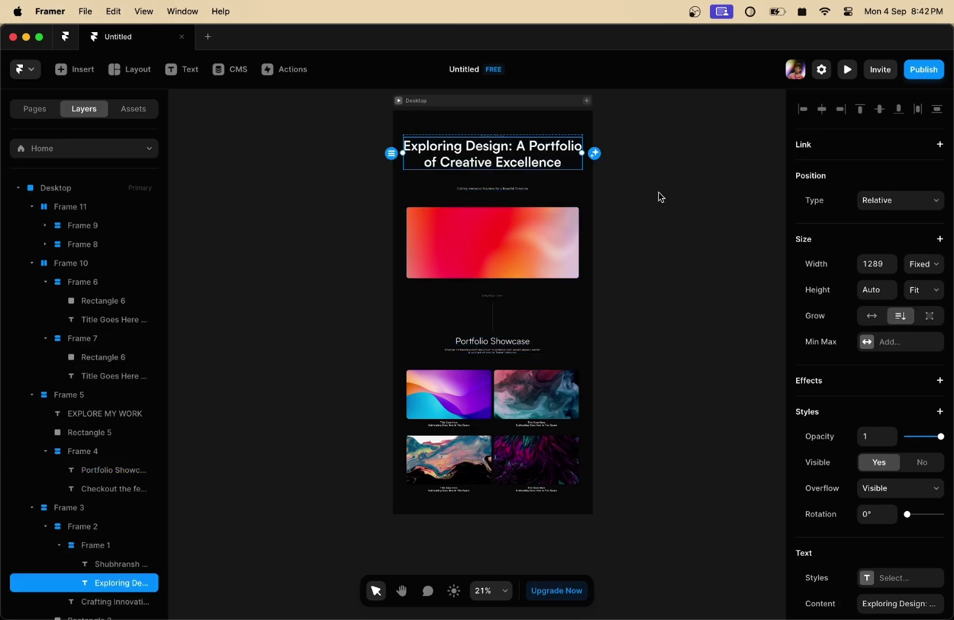
click(661, 197)
click(920, 71)
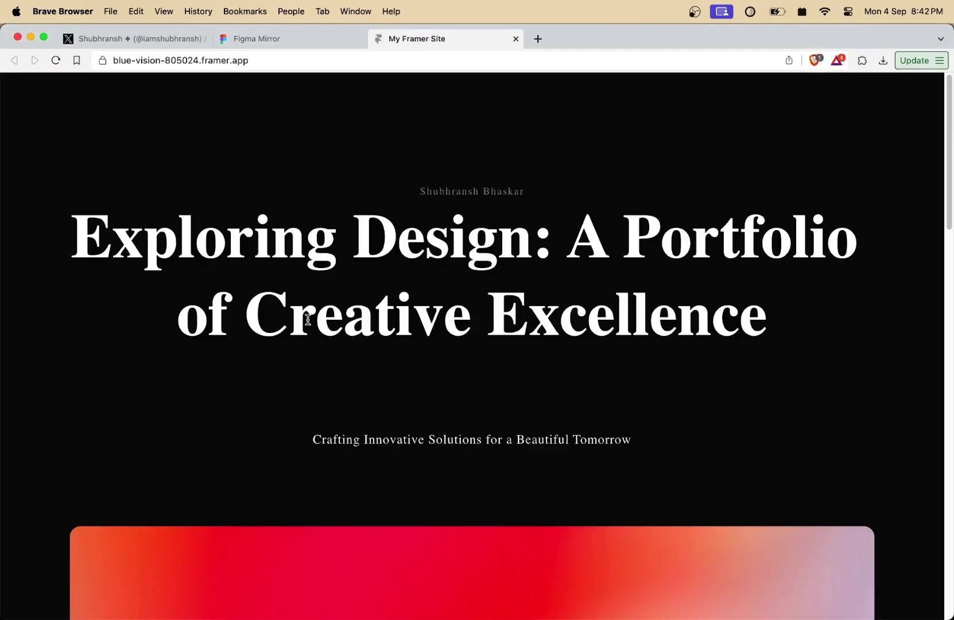
Scroll the live site in Brave from the hero down to the project cards and back.
scroll(304, 315, down, 4)
scroll(345, 312, up, 4)
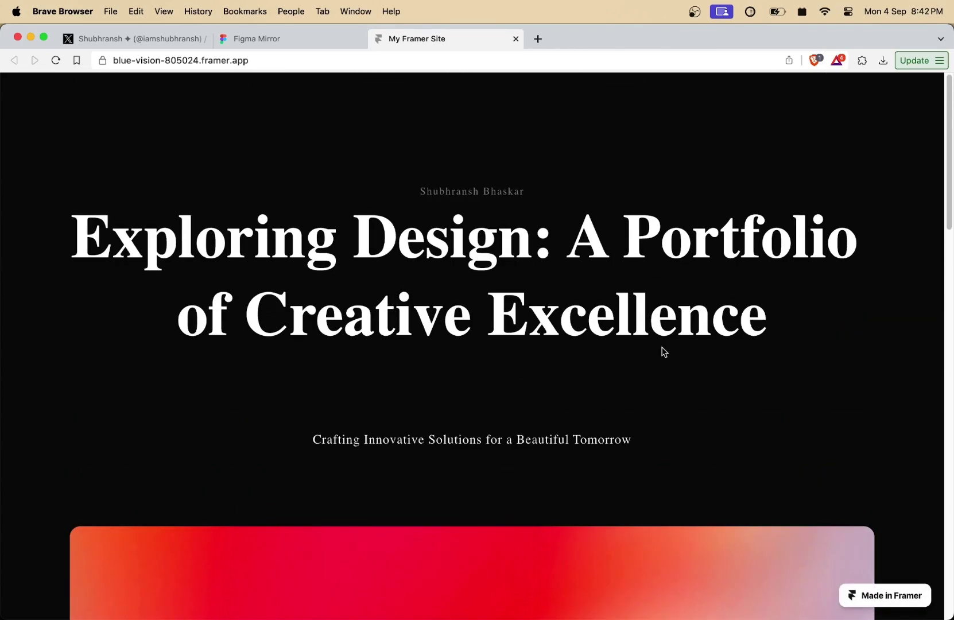
scroll(486, 509, down, 12)
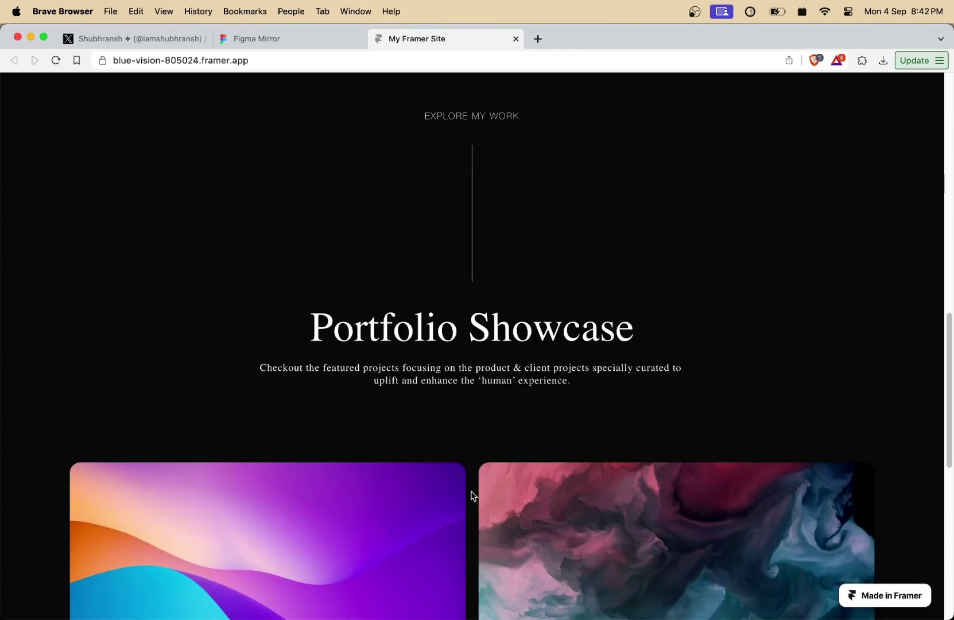
scroll(481, 427, down, 8)
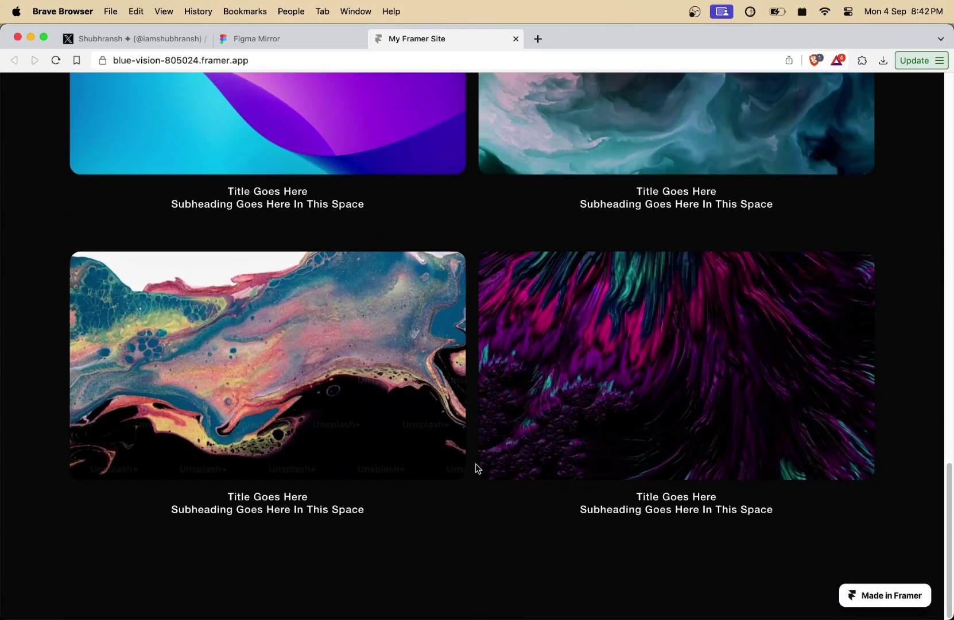
scroll(476, 468, up, 4)
scroll(531, 466, up, 15)
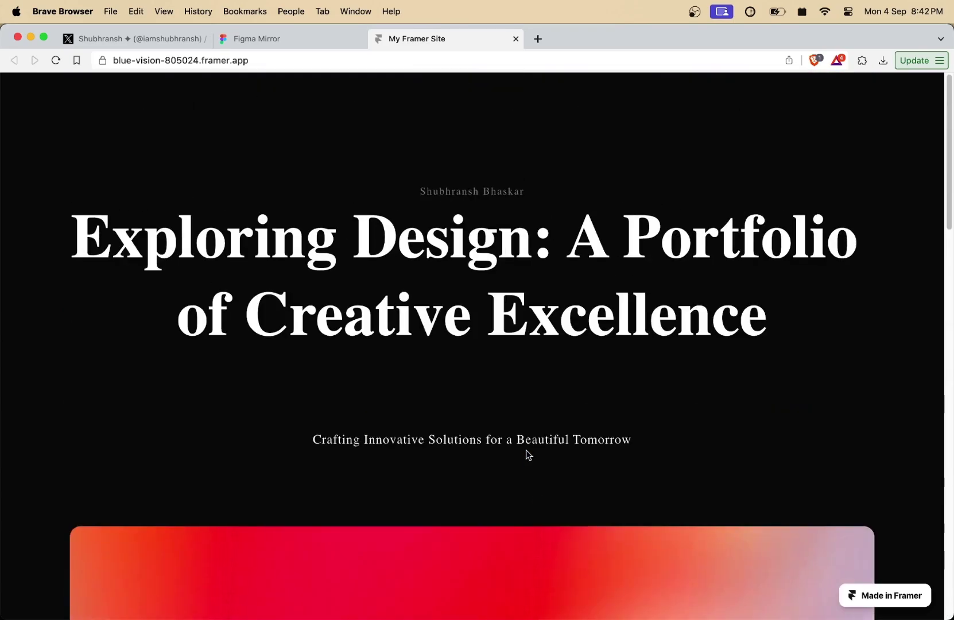
Back in Framer, select the hero heading and open its font list to choose Satoshi.
mouse_move(522, 602)
click(430, 601)
click(660, 341)
scroll(632, 298, up, 5)
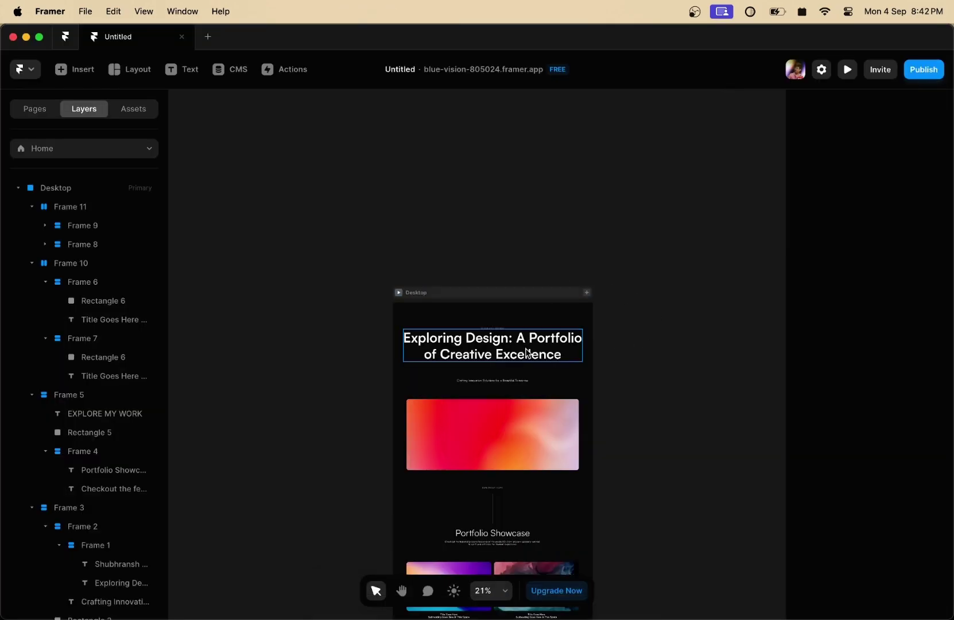
click(558, 356)
scroll(848, 466, down, 3)
click(889, 506)
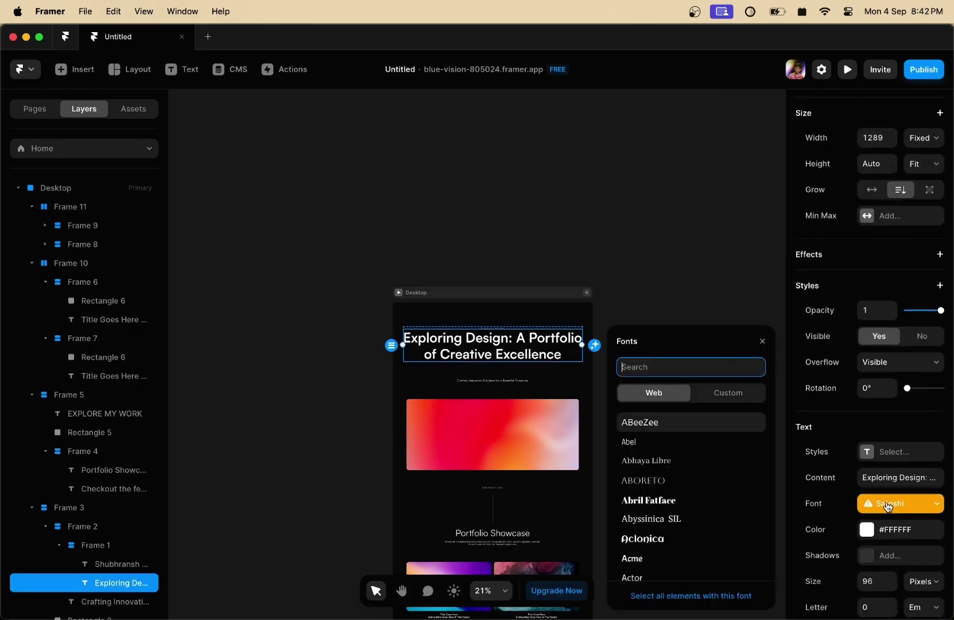